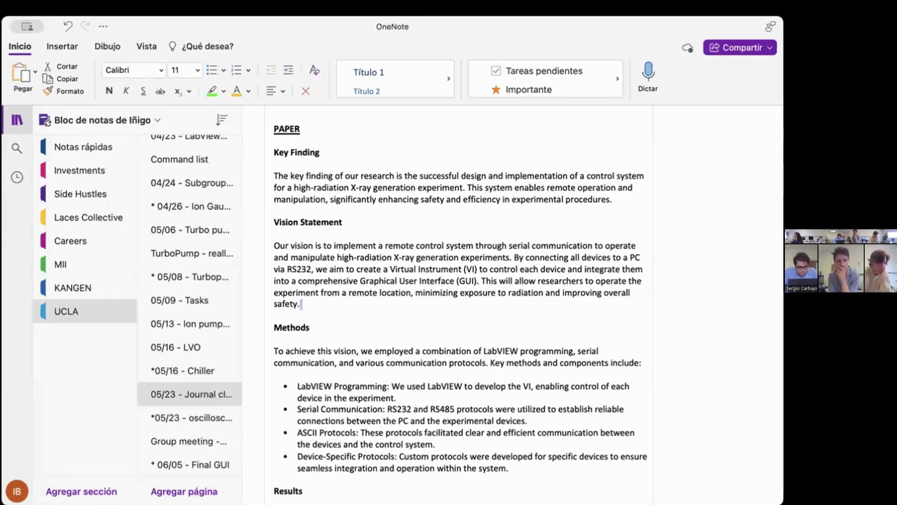
- Place the line "Design and implementation of control system for xray experiment" from the Key finding notes directly beneath the PAPER heading
scroll(557, 262, "up", 3)
scroll(558, 262, "down", 2)
scroll(538, 261, "down", 2)
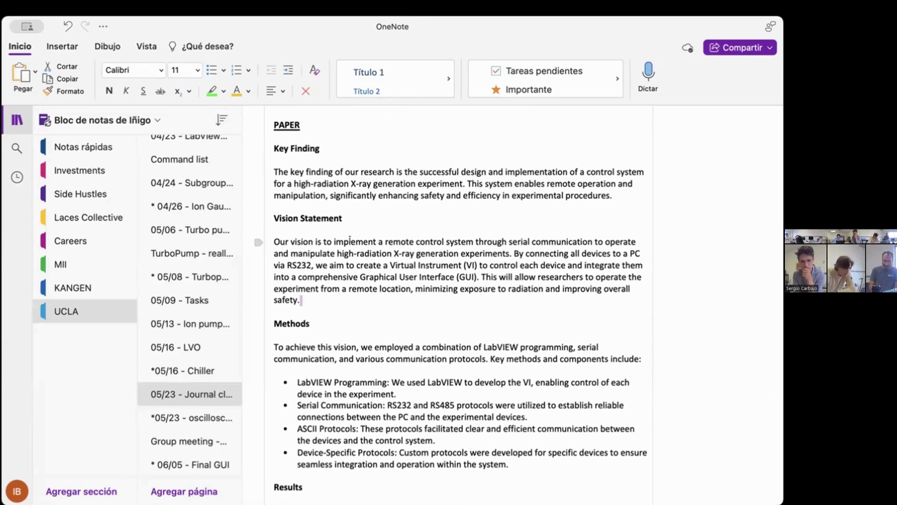
scroll(349, 238, "up", 10)
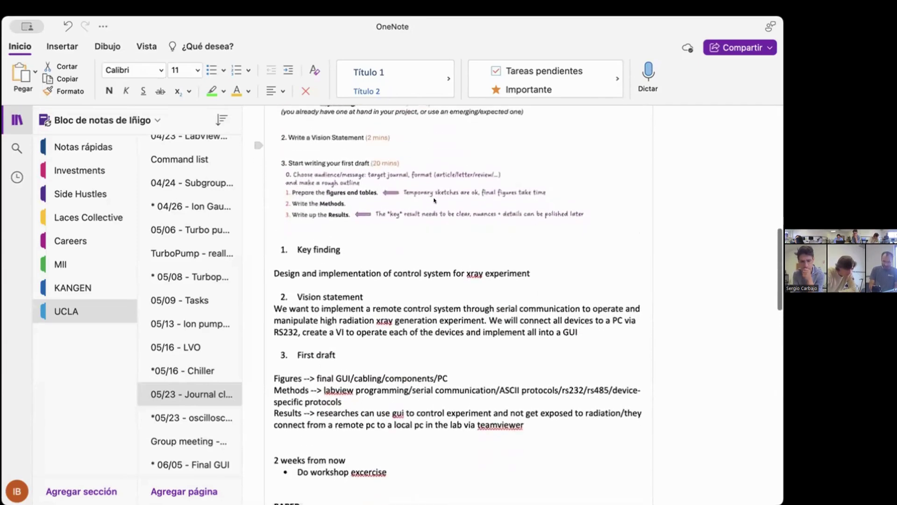
left_click_drag(531, 274, 267, 269)
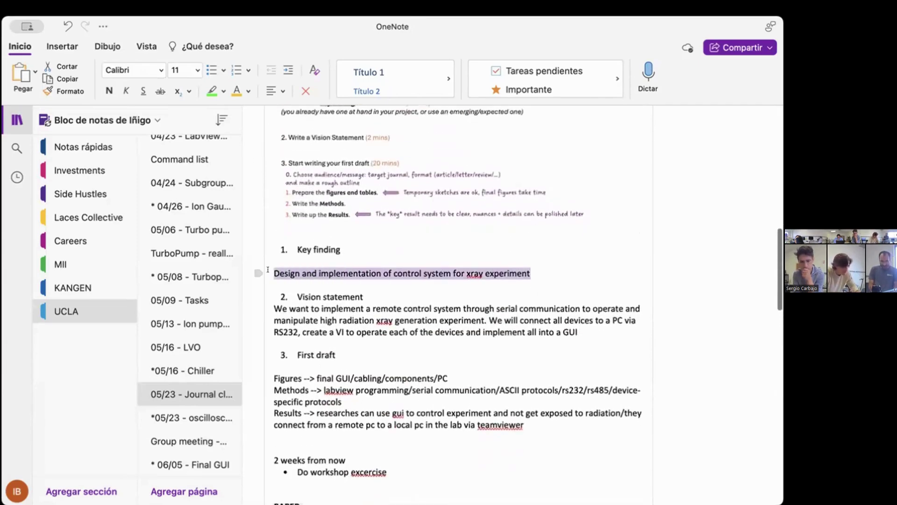
key("super+x")
scroll(281, 280, "down", 5)
left_click(300, 330)
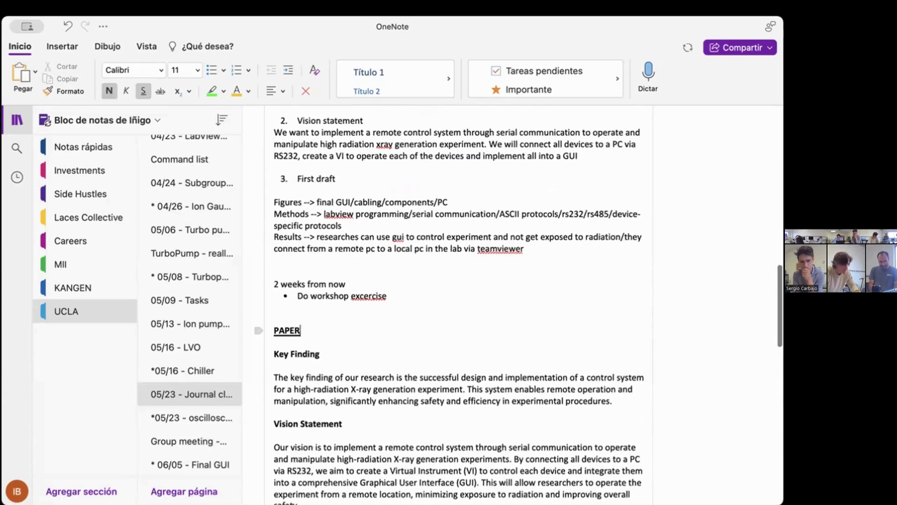
key("Return")
key("super+v")
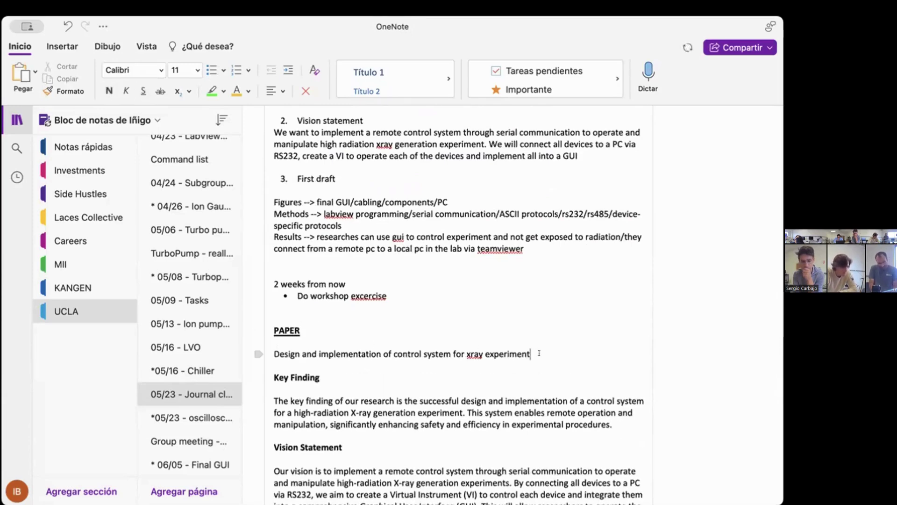
- Read through the paper draft's Key Finding, Vision Statement, Methods, Results and Figures sections
scroll(538, 351, "down", 2)
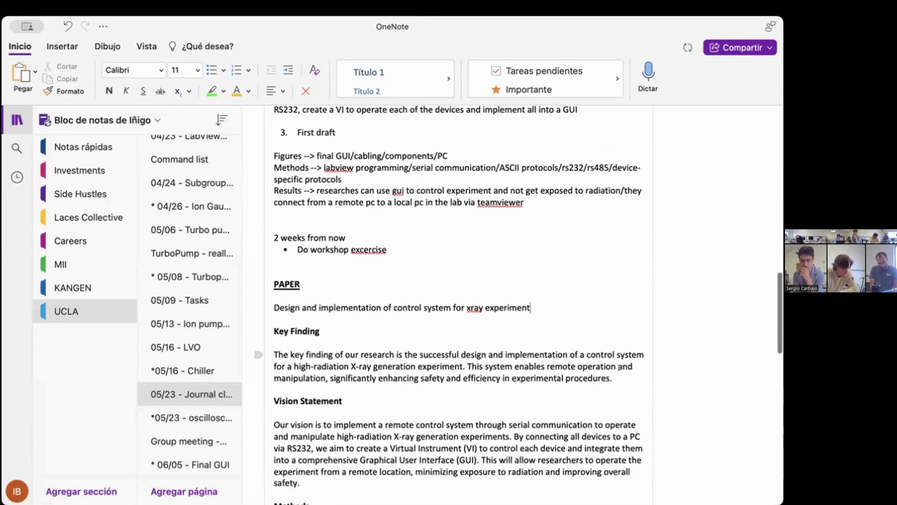
scroll(299, 240, "down", 5)
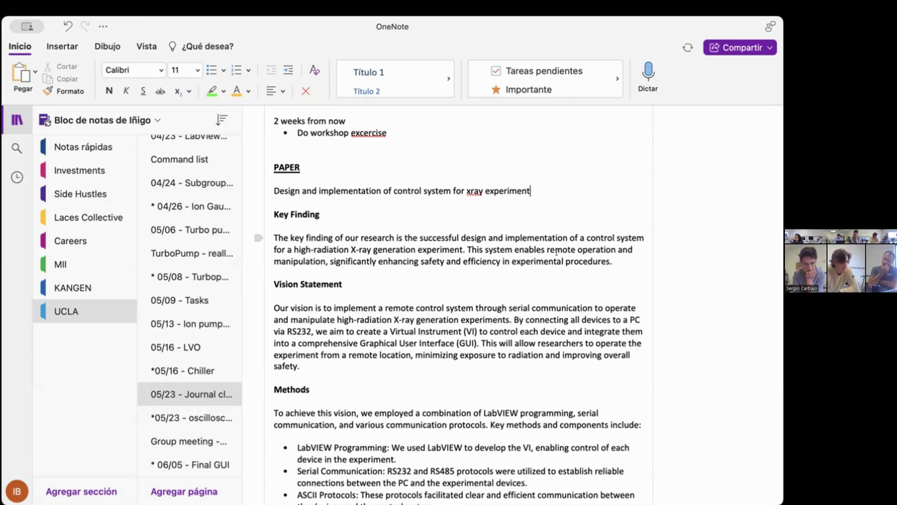
scroll(594, 252, "down", 3)
scroll(619, 251, "up", 1)
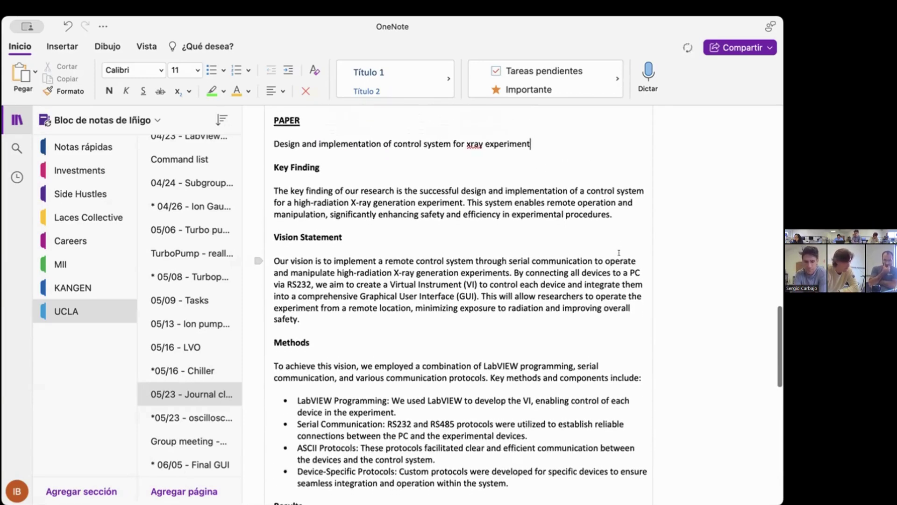
scroll(619, 252, "down", 3)
scroll(591, 322, "up", 1)
scroll(591, 322, "down", 3)
scroll(591, 322, "up", 1)
scroll(590, 322, "up", 1)
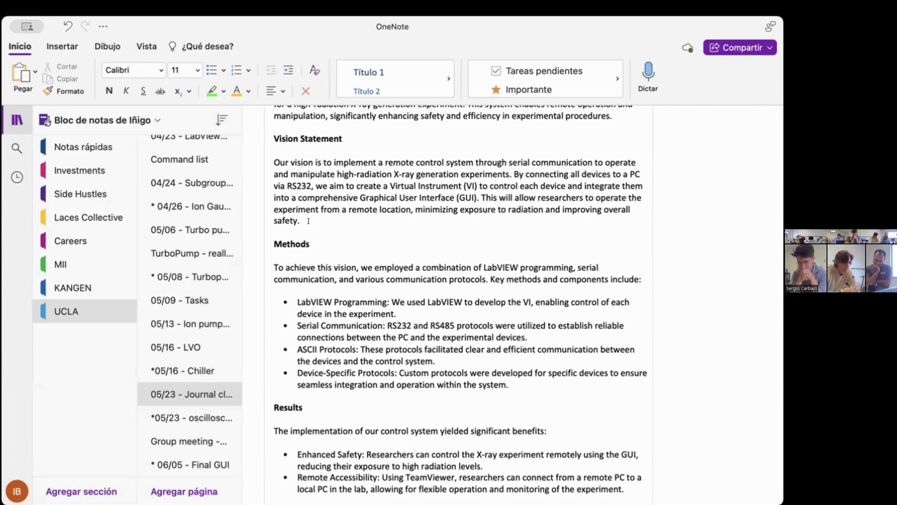
scroll(378, 254, "down", 2)
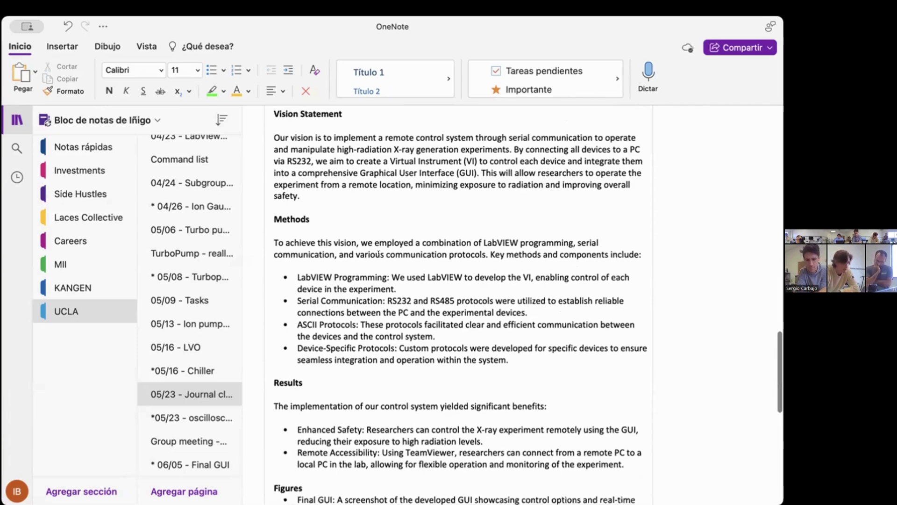
scroll(378, 250, "down", 1)
scroll(378, 249, "down", 2)
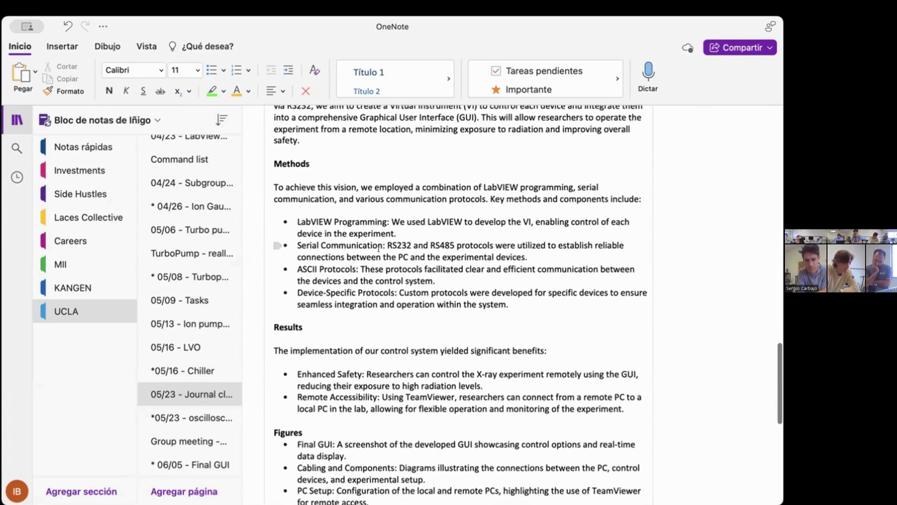
scroll(379, 249, "down", 1)
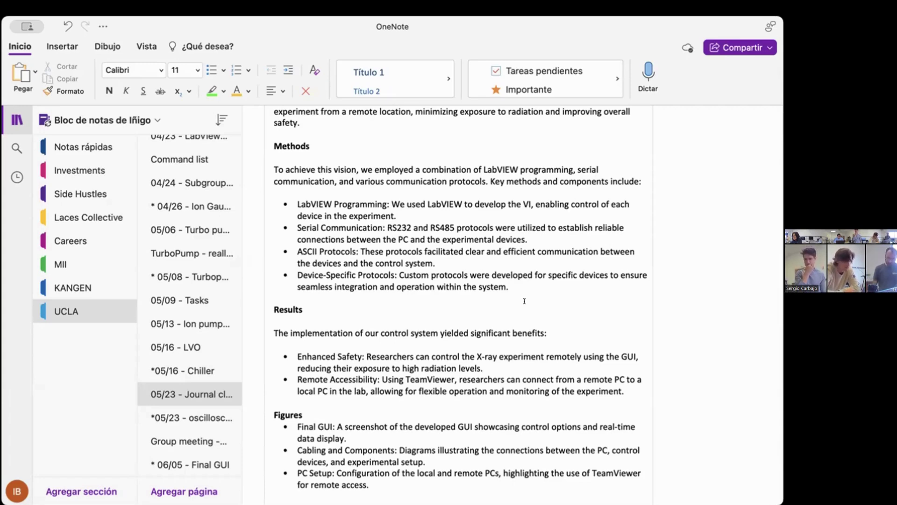
scroll(524, 301, "down", 5)
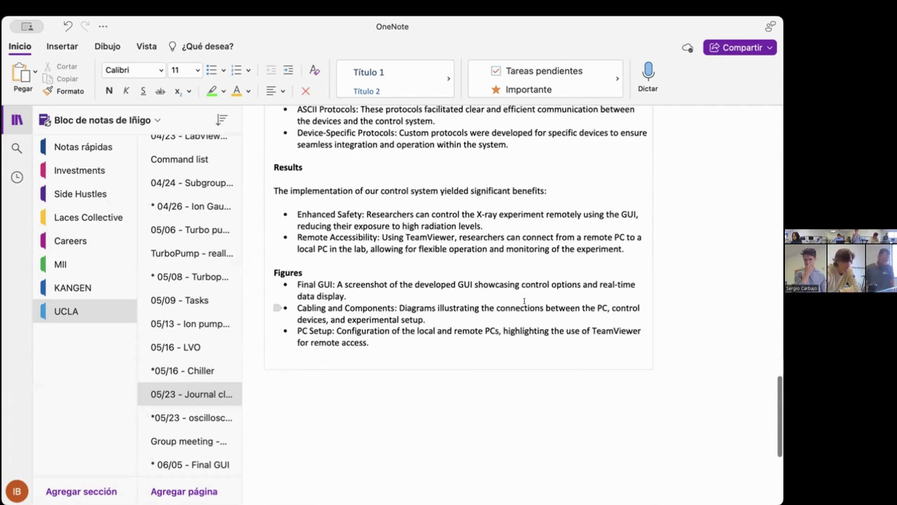
scroll(524, 300, "up", 3)
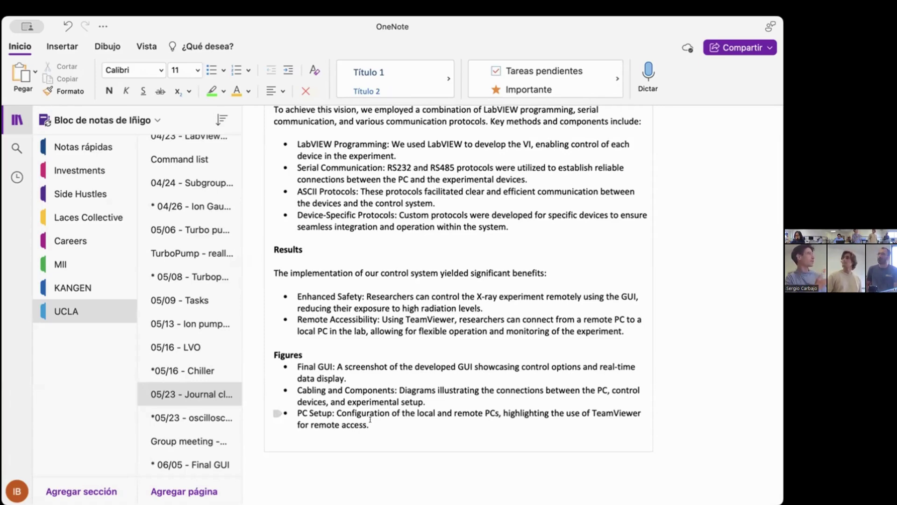
scroll(370, 419, "up", 5)
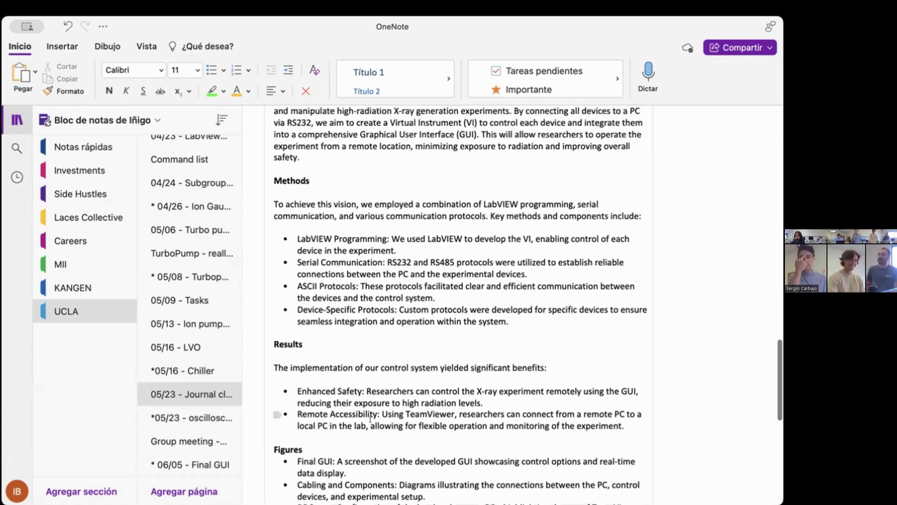
scroll(370, 419, "up", 3)
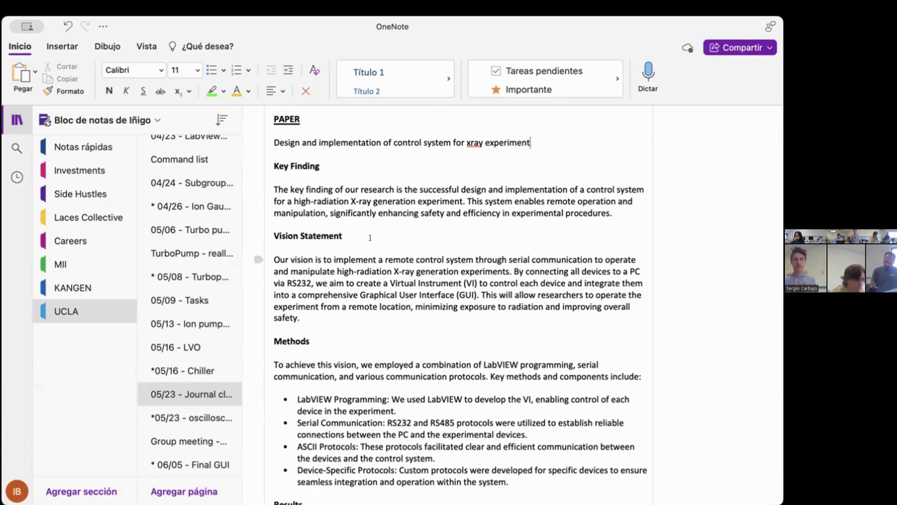
- Correct "xray" to "X-ray" in the title line beneath the PAPER heading
right_click(472, 139)
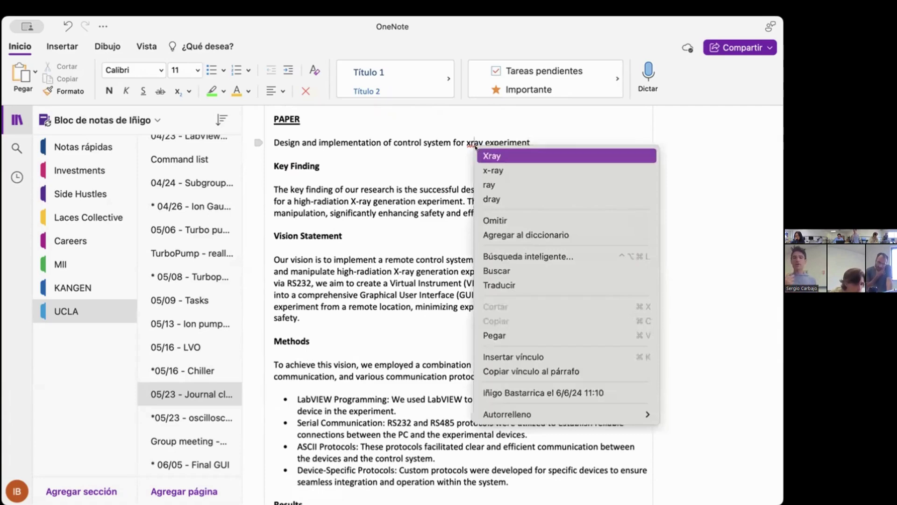
left_click(473, 140)
left_click(472, 140)
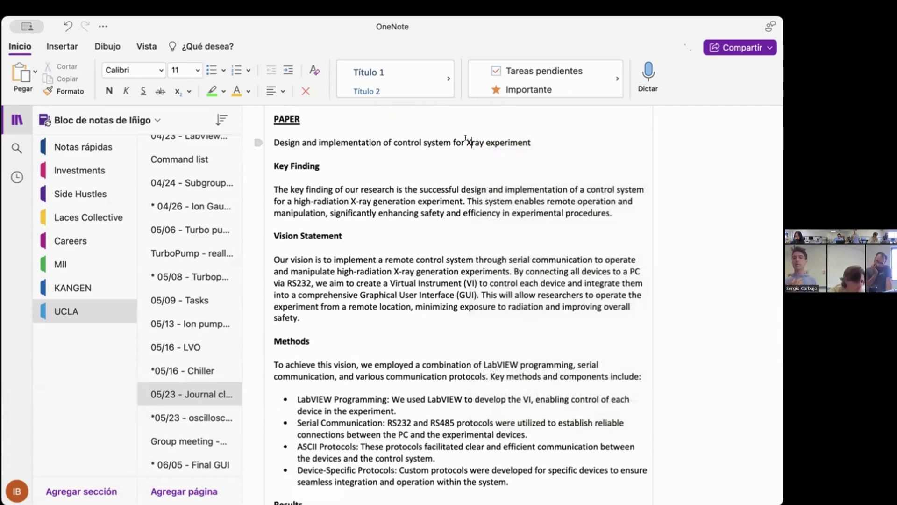
type("-")
left_click(545, 138)
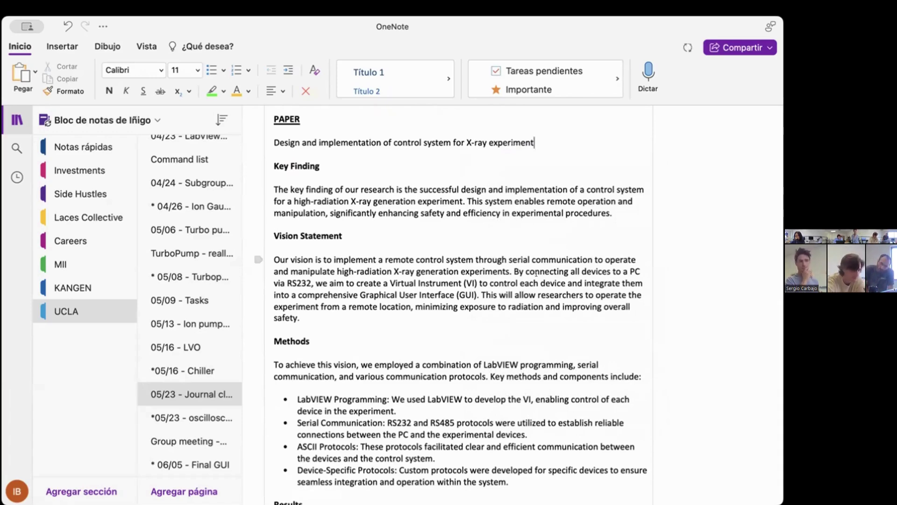
- Add a "Feedback" heading on a new line below the Figures list at the end of the draft
scroll(535, 274, "down", 2)
scroll(536, 274, "up", 2)
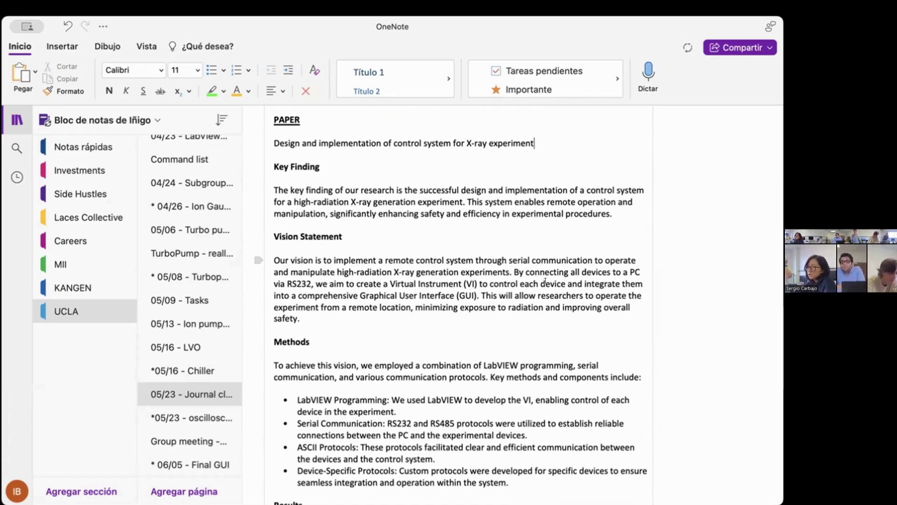
scroll(545, 281, "down", 10)
left_click(389, 353)
key("Return")
key("Return")
key("Return")
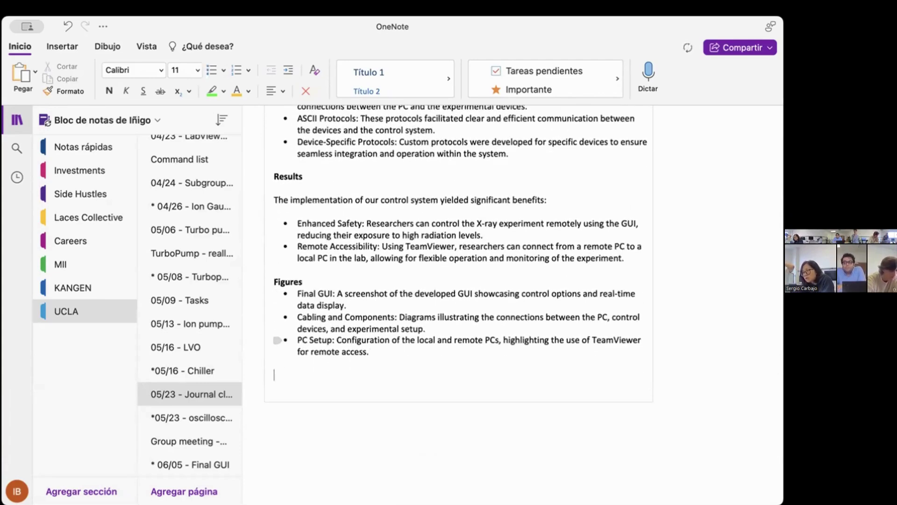
type("FEedback")
key("Return")
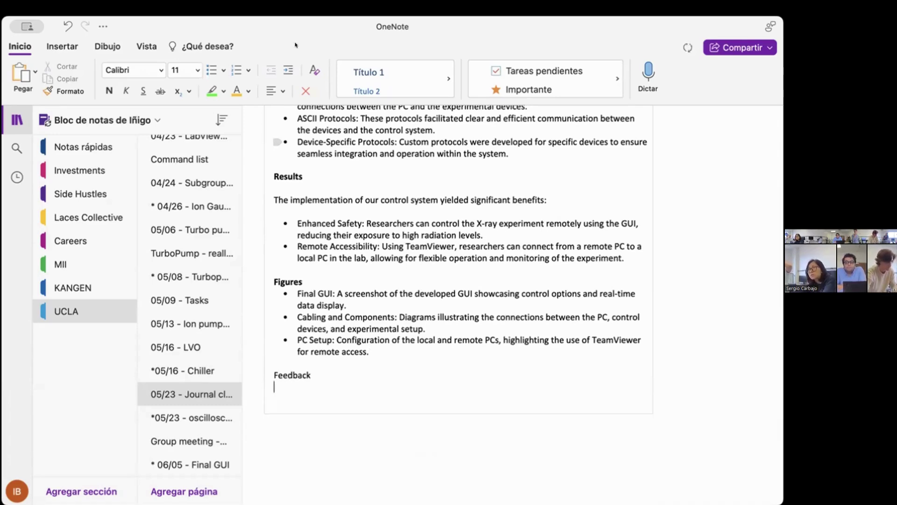
- Add the bullet "Not only xray --> high voltage, noise... (thesis)" under the Feedback heading
left_click(203, 68)
type("Not ")
type("relev")
key("BackSpace")
key("BackSpace")
key("BackSpace")
key("BackSpace")
key("BackSpace")
type("only a")
key("BackSpace")
type("xray")
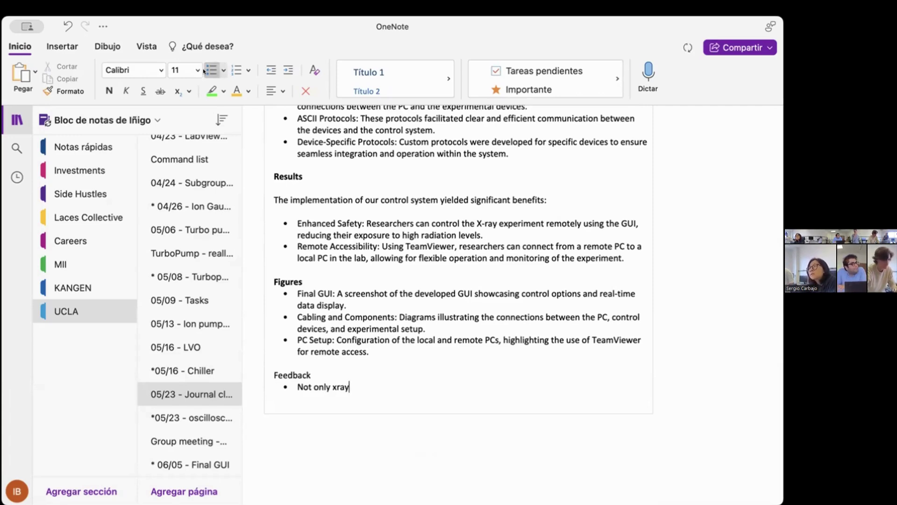
type(" --> high voltage, noise...")
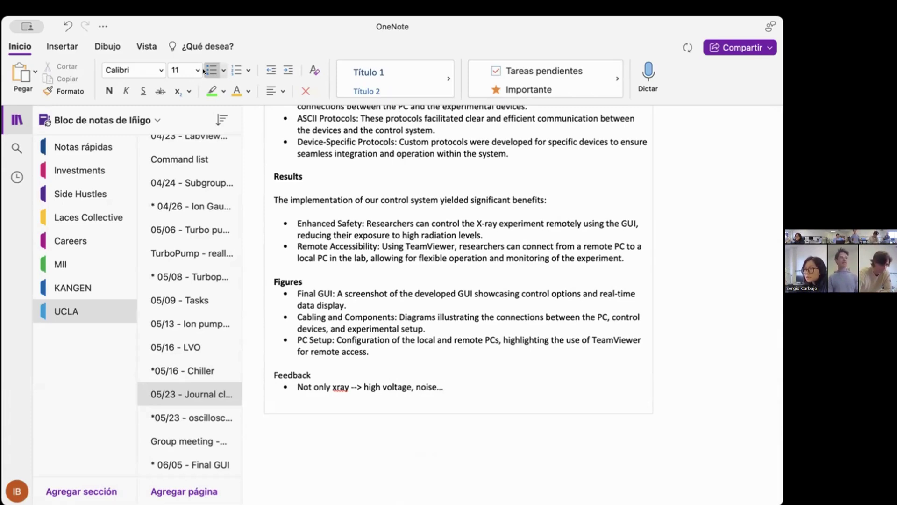
type("(")
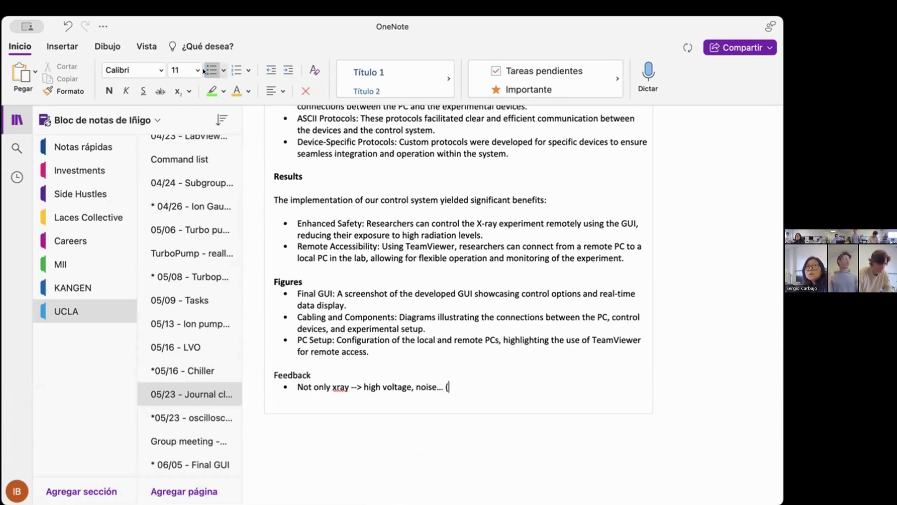
type("thesis)")
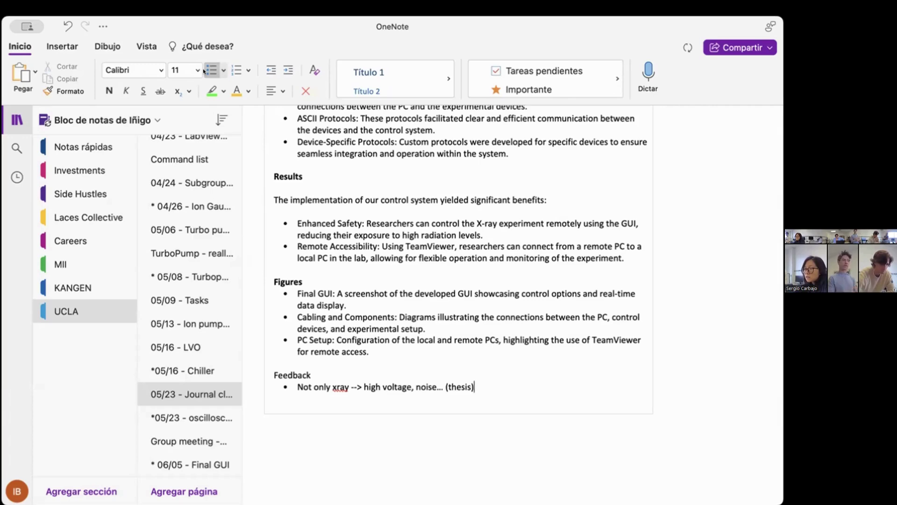
- Add a second Feedback bullet reading "Audience?"
key("Return")
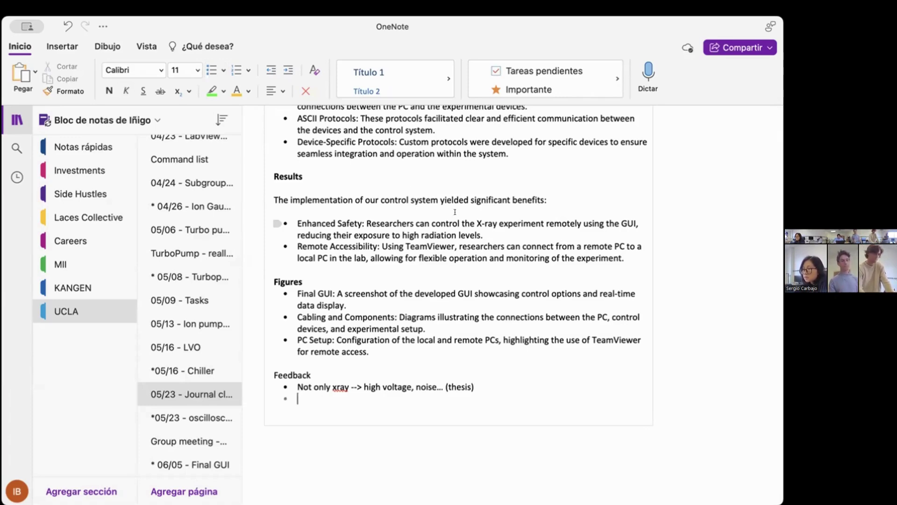
scroll(455, 212, "up", 4)
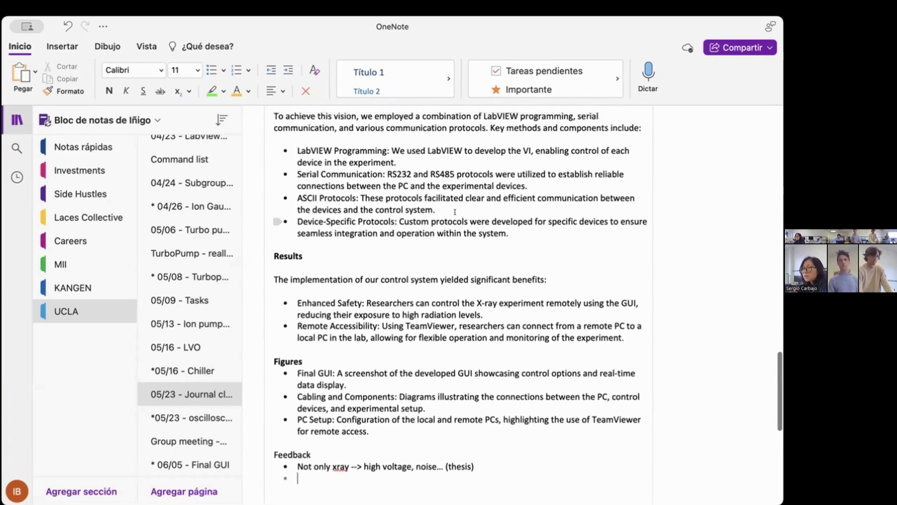
scroll(455, 212, "up", 3)
scroll(454, 212, "down", 2)
scroll(455, 212, "up", 9)
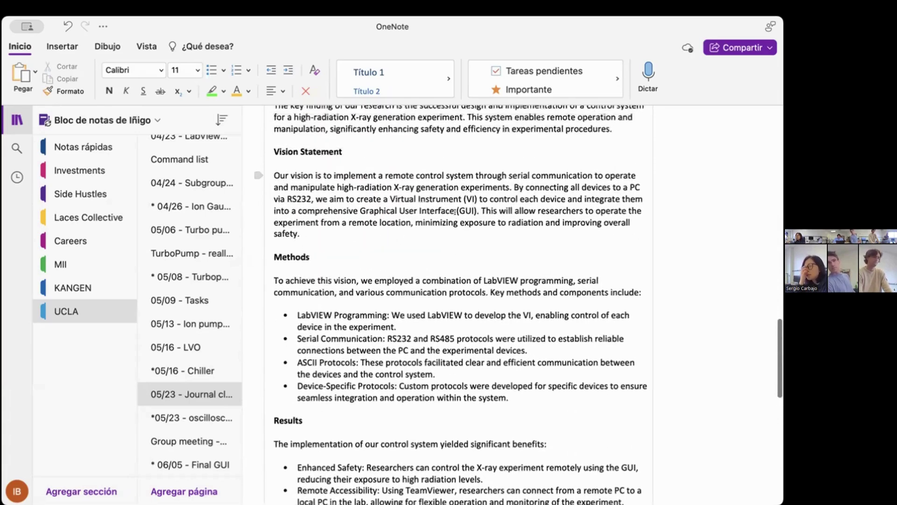
scroll(455, 212, "up", 4)
scroll(455, 212, "down", 1)
scroll(454, 211, "down", 1)
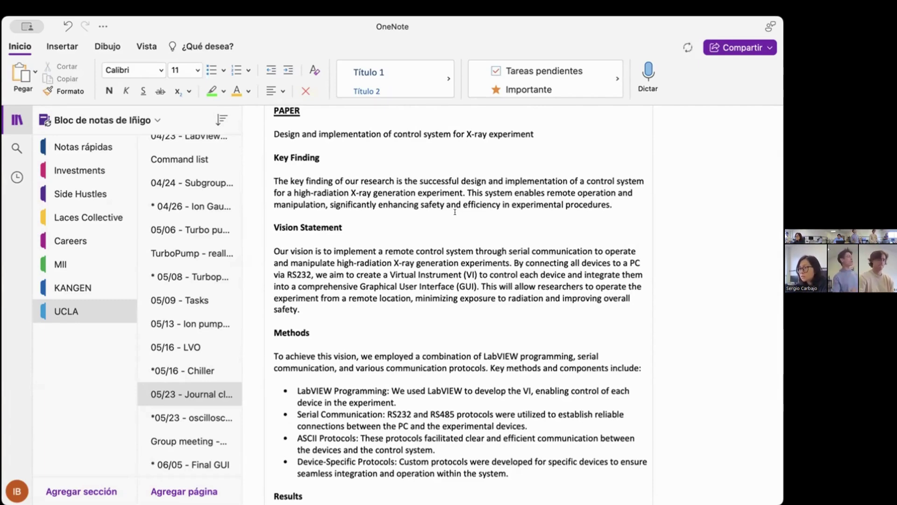
scroll(454, 212, "down", 7)
type("audience?")
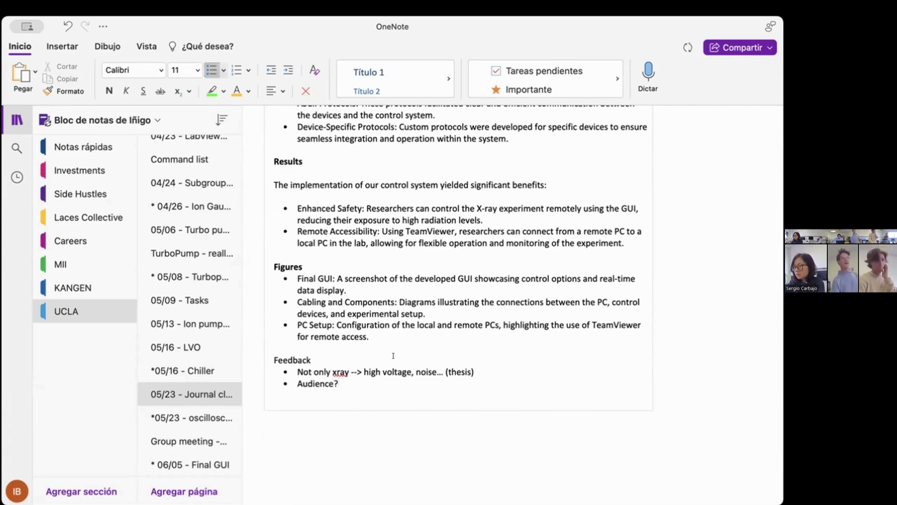
- Extend the "Audience?" feedback bullet with "--> broad or niche?" and start a new bullet below it
scroll(393, 355, "up", 10)
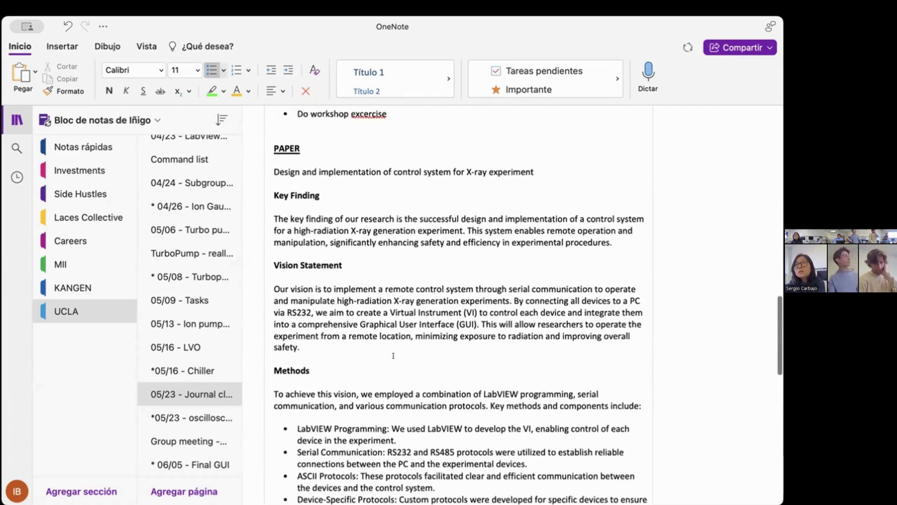
scroll(393, 356, "down", 1)
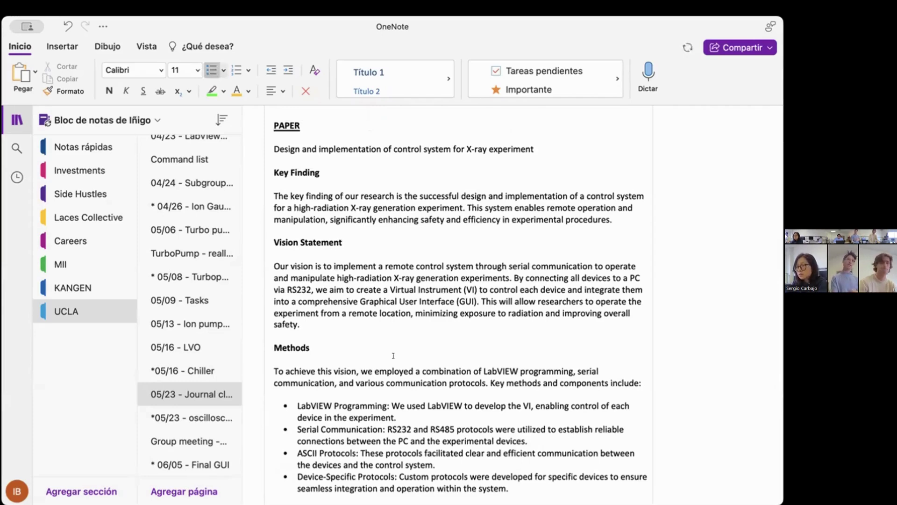
scroll(393, 356, "down", 10)
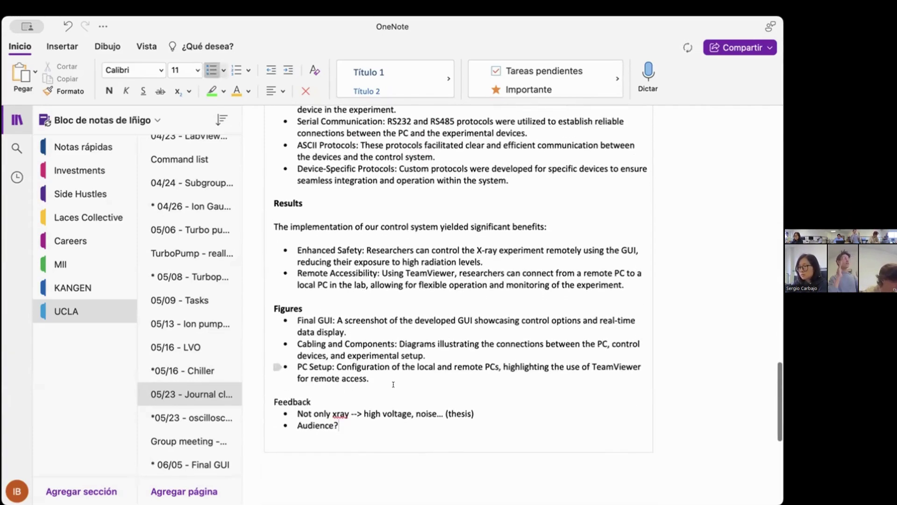
type("-->")
scroll(393, 384, "down", 1)
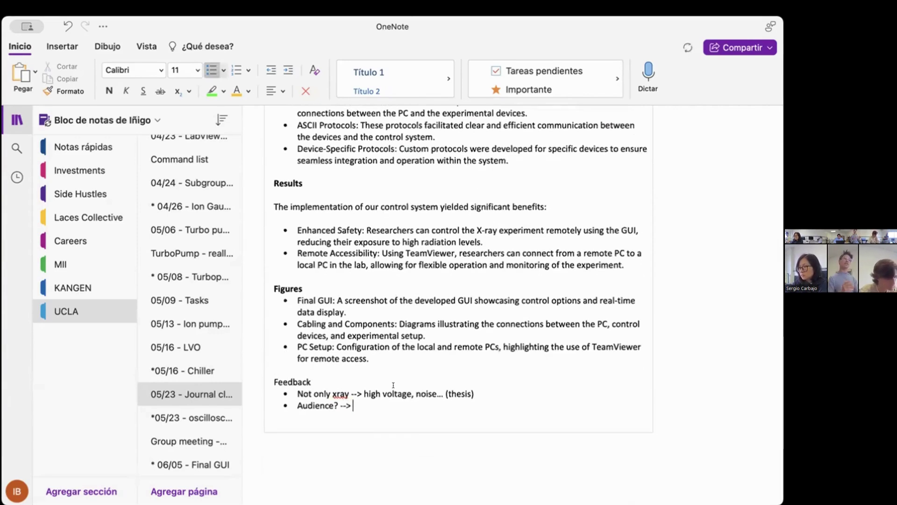
type("broad or niche?")
key("Return")
scroll(397, 381, "down", 1)
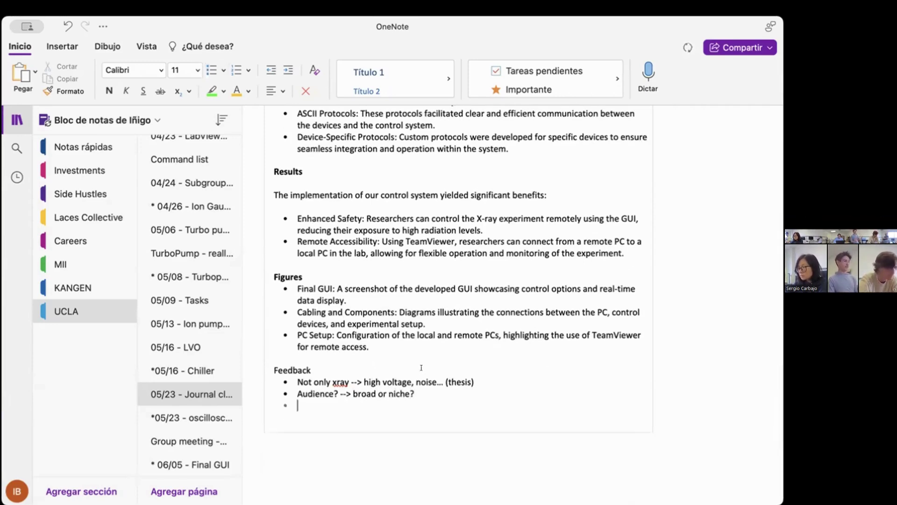
- Remove the empty last bullet and append "| think about that" to the Audience feedback bullet
scroll(420, 367, "up", 4)
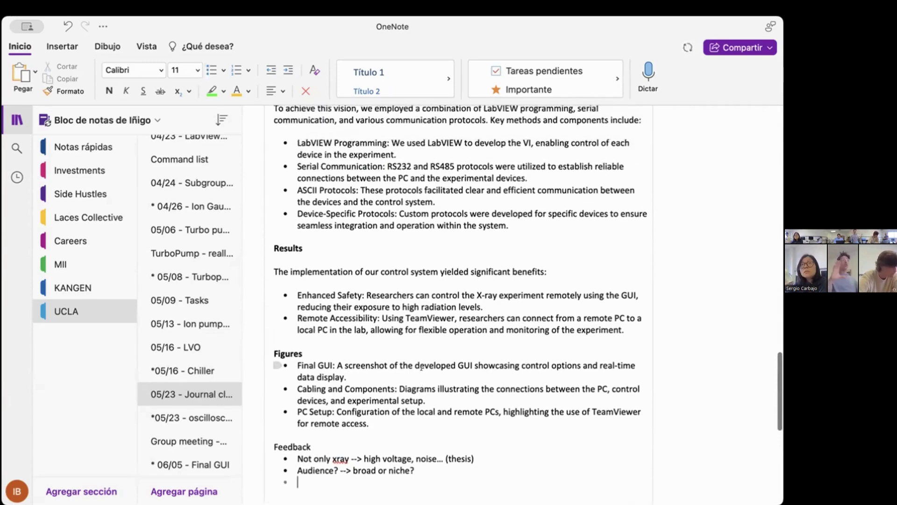
scroll(421, 368, "up", 4)
scroll(421, 368, "up", 7)
scroll(421, 367, "up", 1)
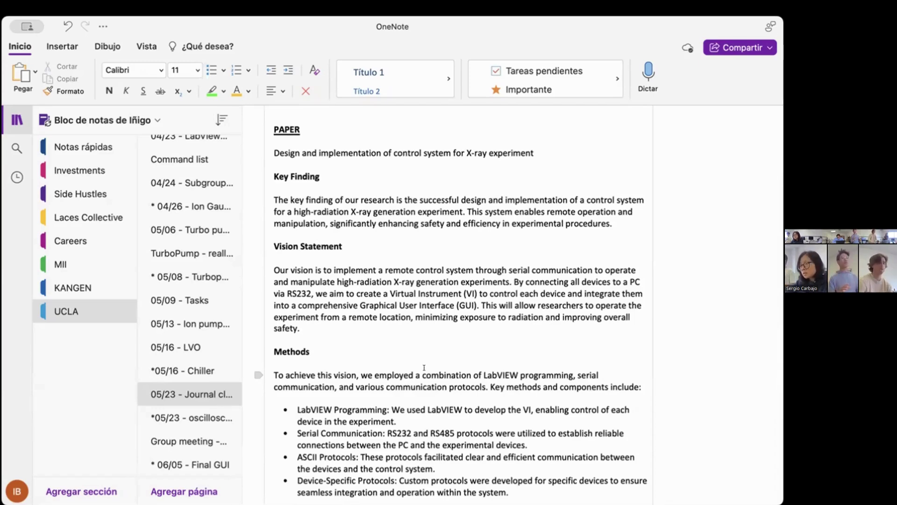
scroll(423, 367, "down", 10)
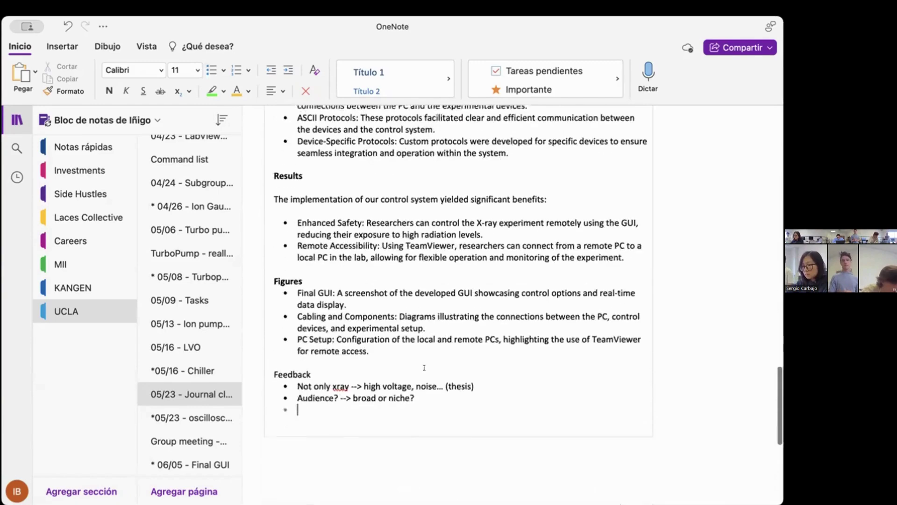
key("BackSpace")
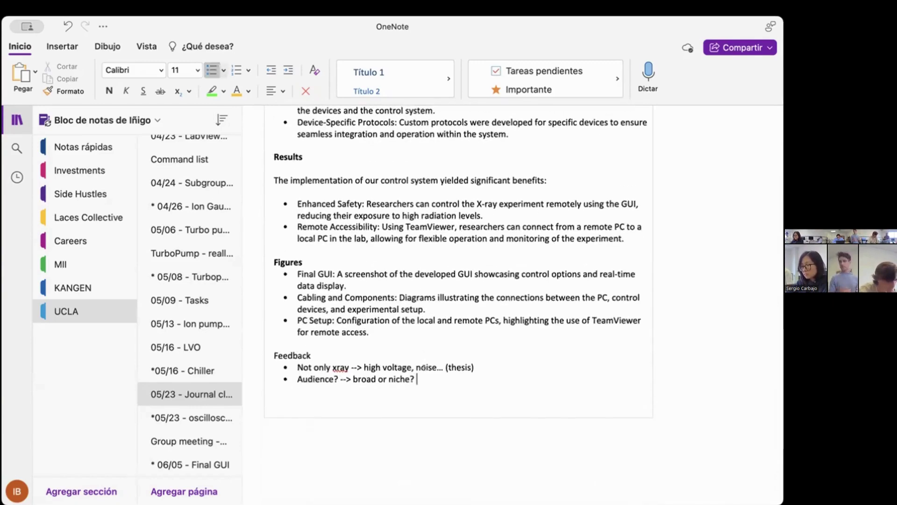
type("I think")
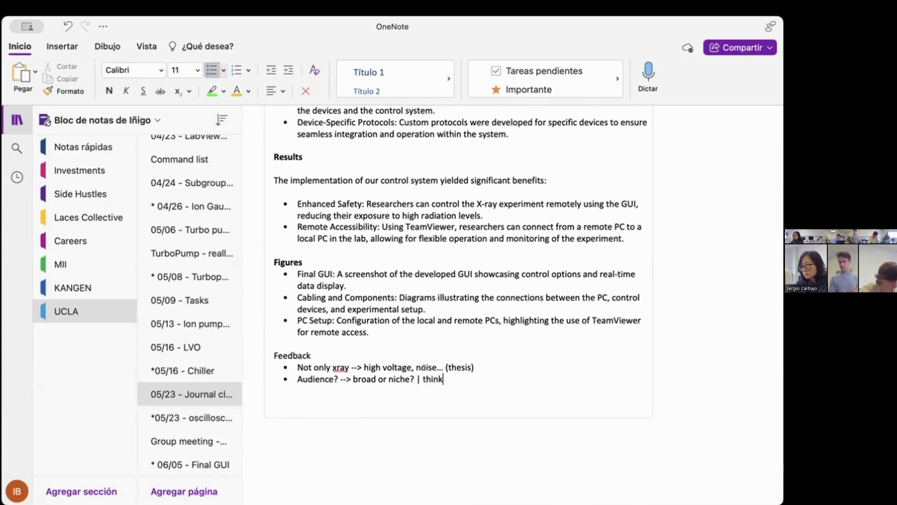
type(" about that")
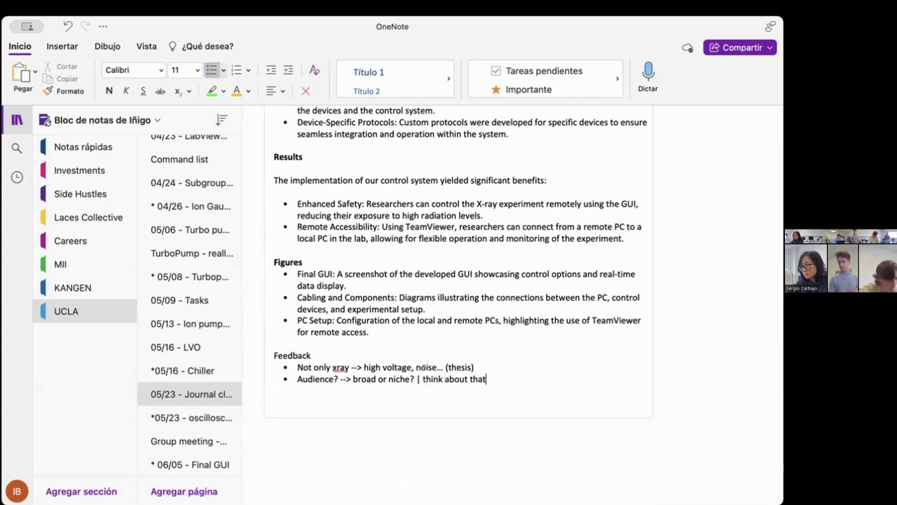
- Add a third Feedback bullet reading "Monitor data, measurement... --> not only safety"
scroll(424, 367, "up", 5)
scroll(433, 353, "up", 3)
scroll(434, 354, "up", 1)
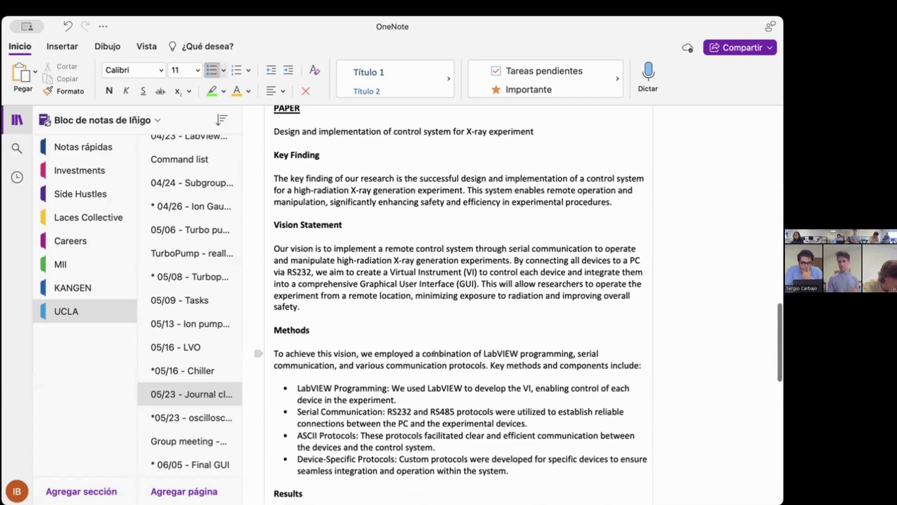
scroll(434, 354, "up", 1)
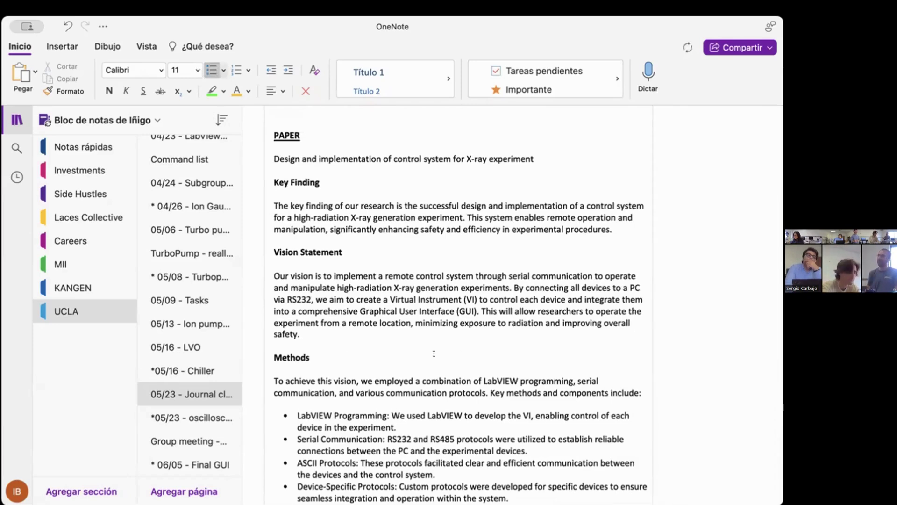
scroll(434, 353, "down", 10)
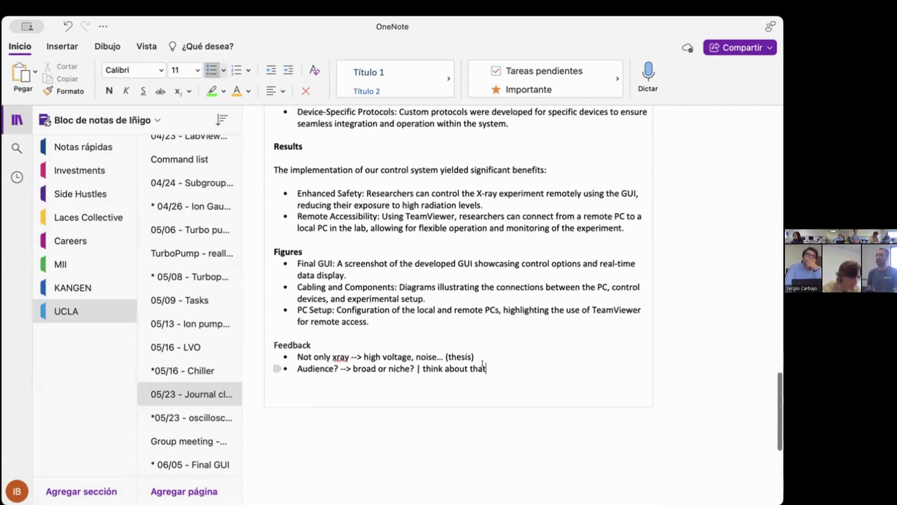
key("Return")
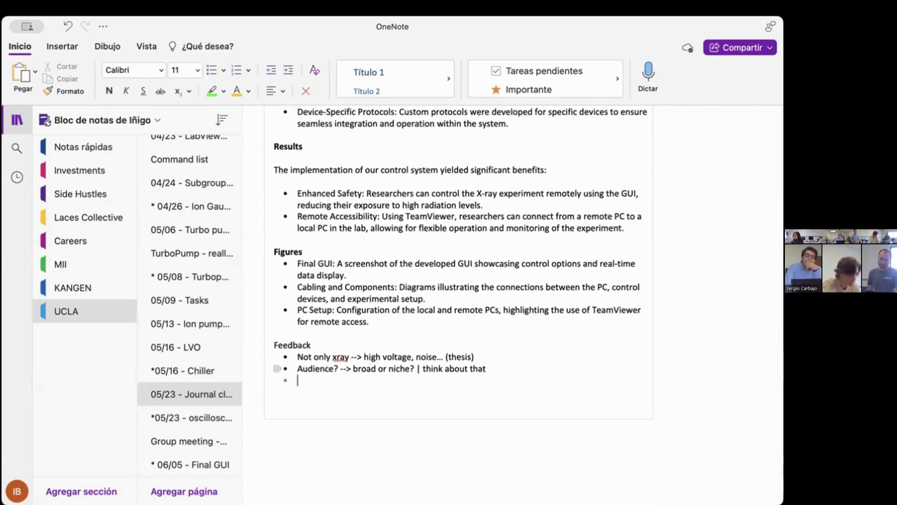
type("Monitor data, measurement")
key("BackSpace")
type("... --> not only safety")
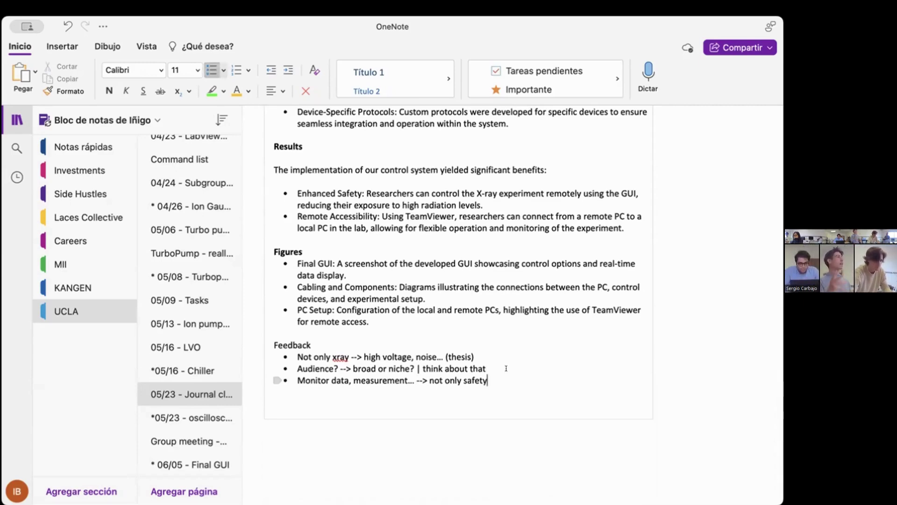
- Append "| results undersold" to the feedback bullet about monitoring data and measurement
type(" | results undersolf")
key("BackSpace")
type("d")
scroll(506, 369, "up", 10)
- In the "Journal club papr writing" Google Docs document, correct "ttosecond" to "attosecond" in the MRCO Example's title item
scroll(547, 363, "down", 1)
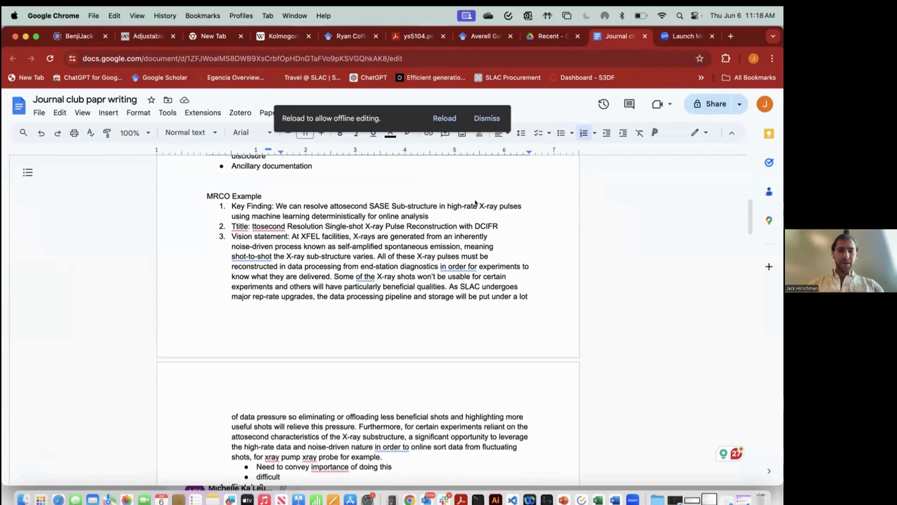
scroll(476, 202, "down", 1)
scroll(376, 270, "down", 1)
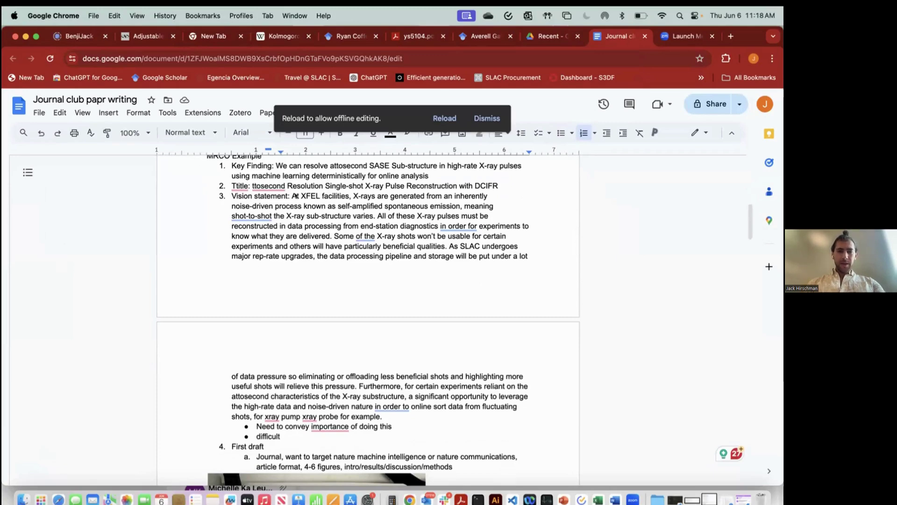
left_click(268, 186)
left_click(271, 177)
left_click(264, 186)
left_click(276, 224)
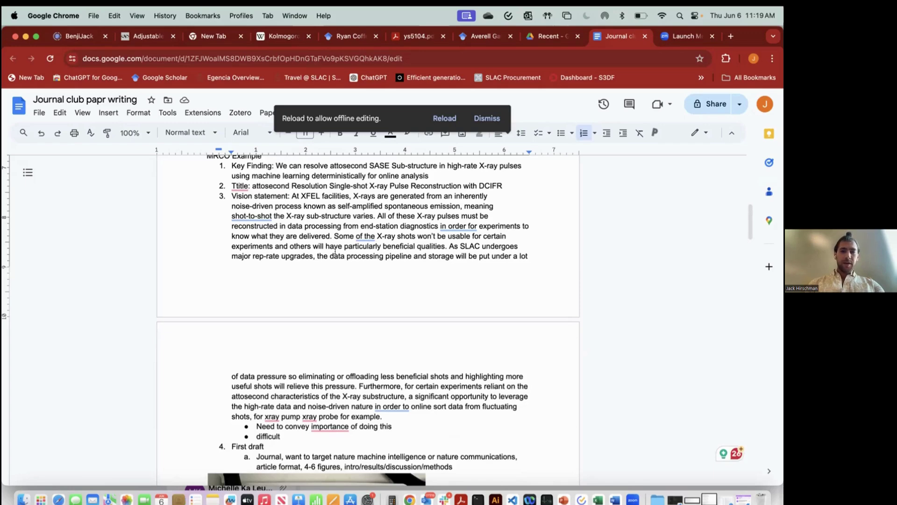
- Review the rest of the MRCO Example's vision statement and the First draft notes on target journal and format
scroll(335, 253, "down", 1)
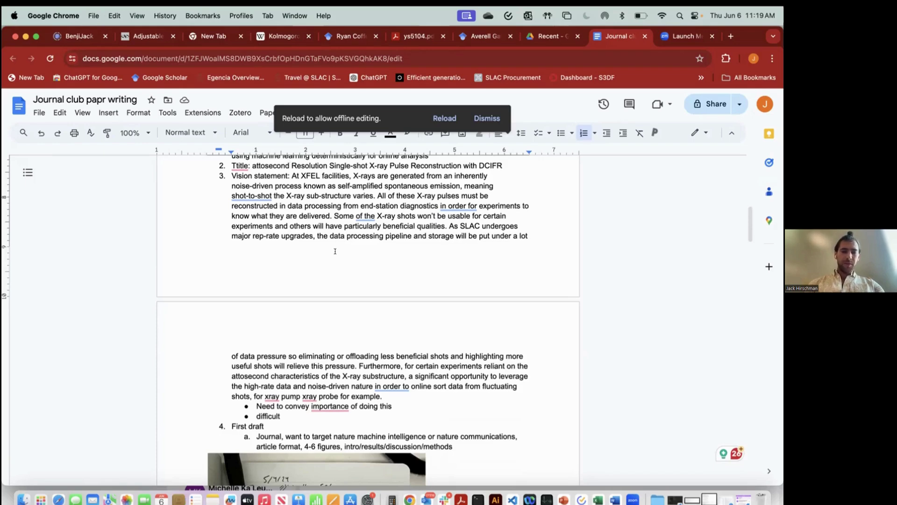
scroll(335, 251, "down", 2)
scroll(335, 251, "down", 2)
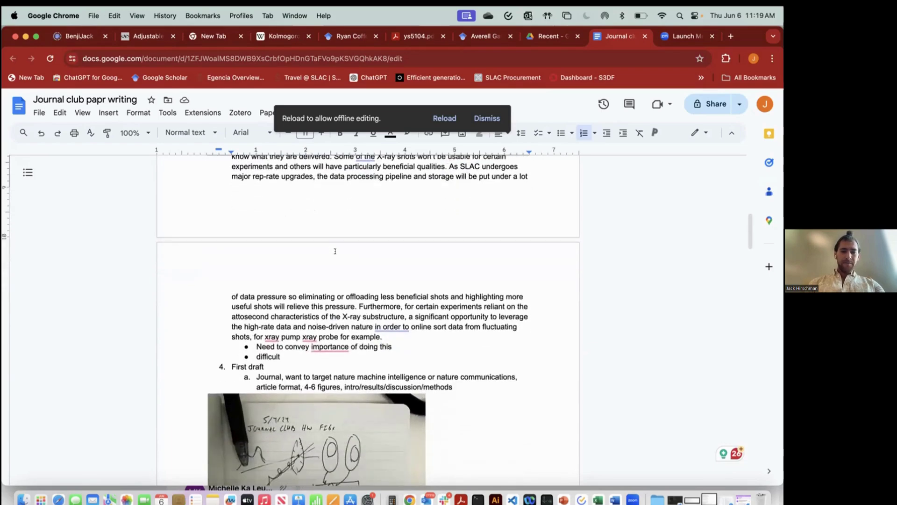
scroll(363, 308, "down", 2)
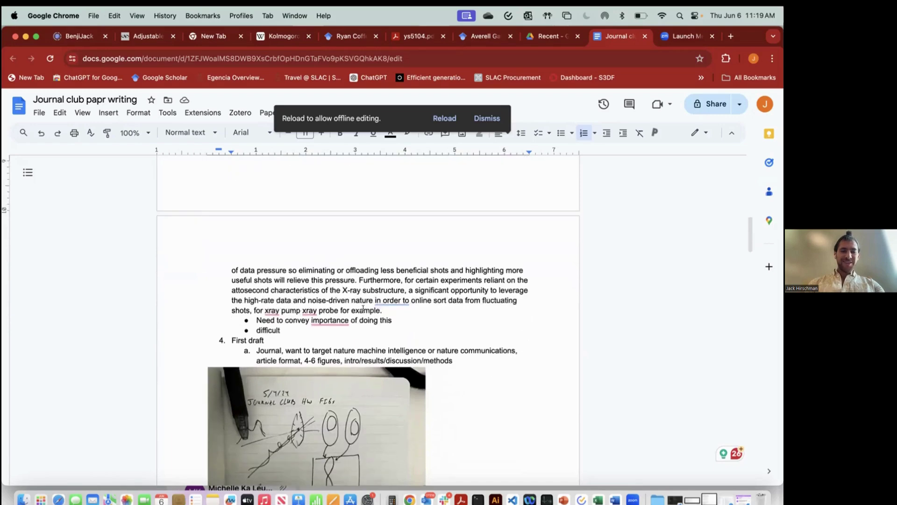
scroll(372, 306, "down", 1)
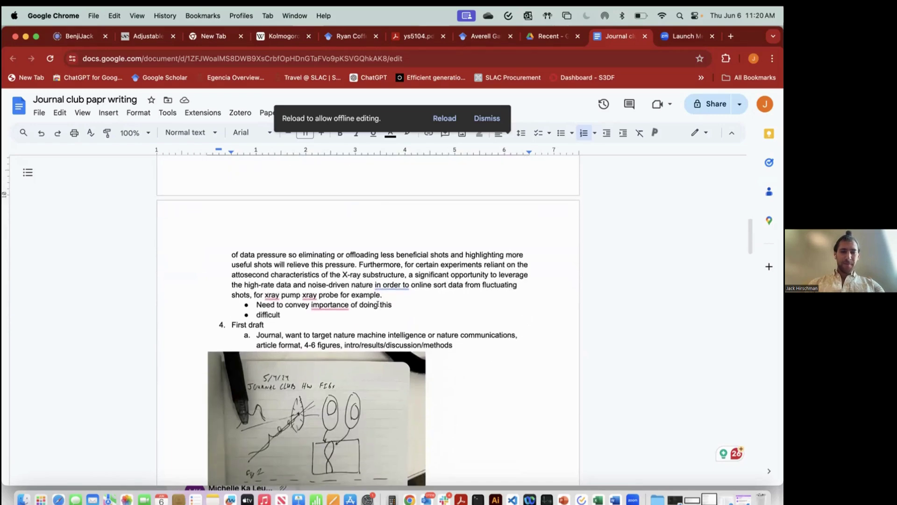
scroll(377, 304, "down", 1)
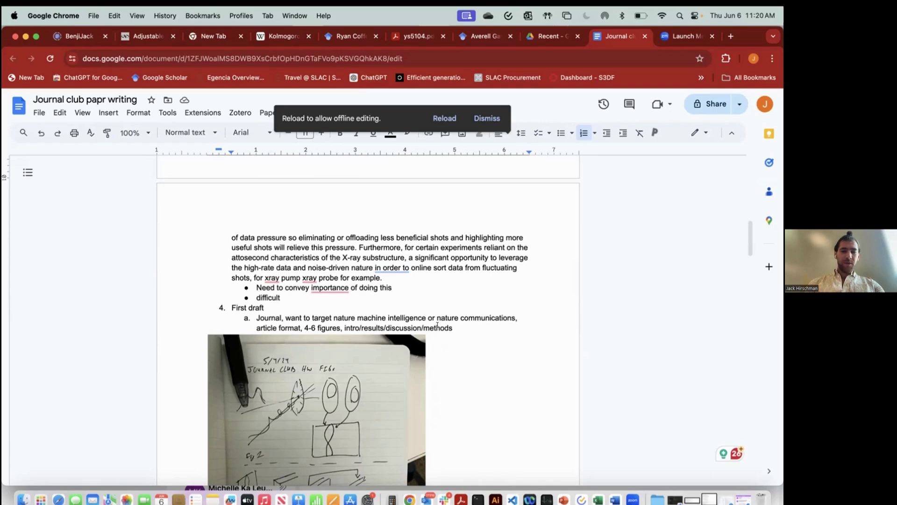
- Examine the hand-drawn figure sketches beneath the First draft notes, zooming in and continuing through the Fig 4 regression plots
scroll(442, 369, "down", 5)
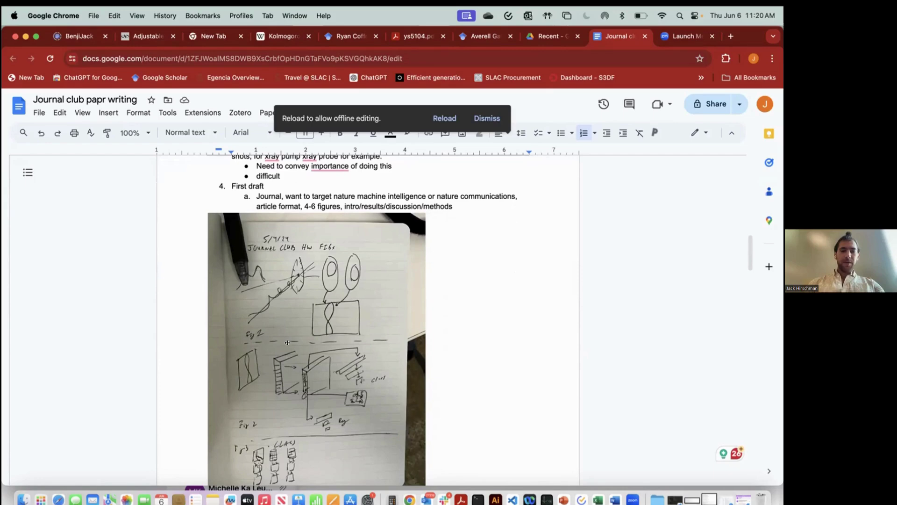
scroll(287, 343, "down", 2)
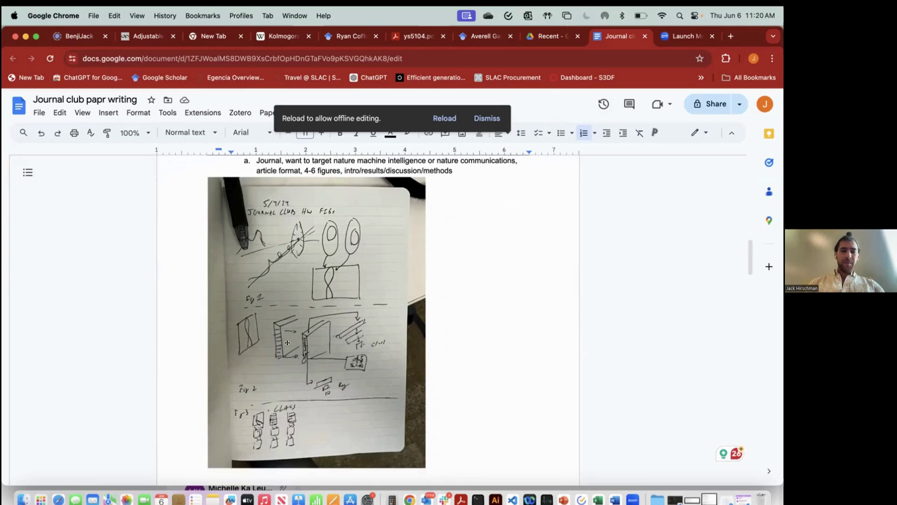
scroll(288, 343, "up", 5)
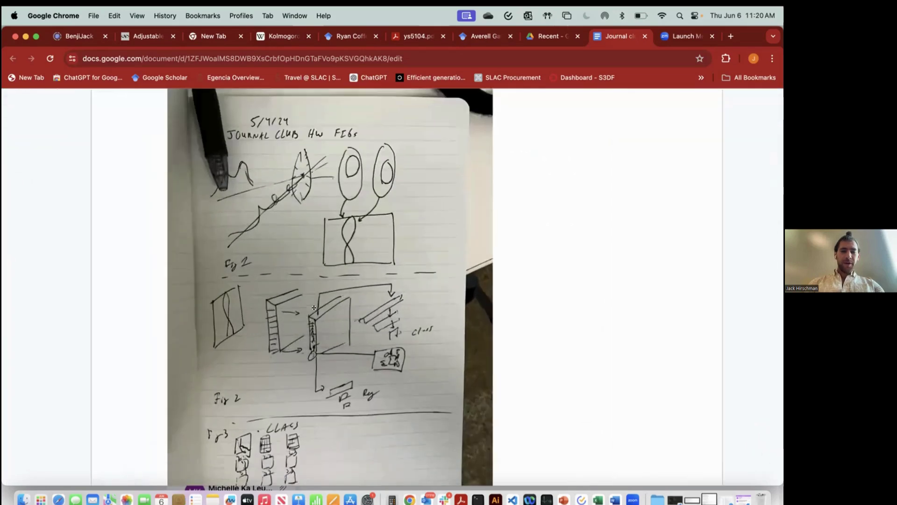
scroll(310, 220, "down", 1)
scroll(286, 160, "up", 1)
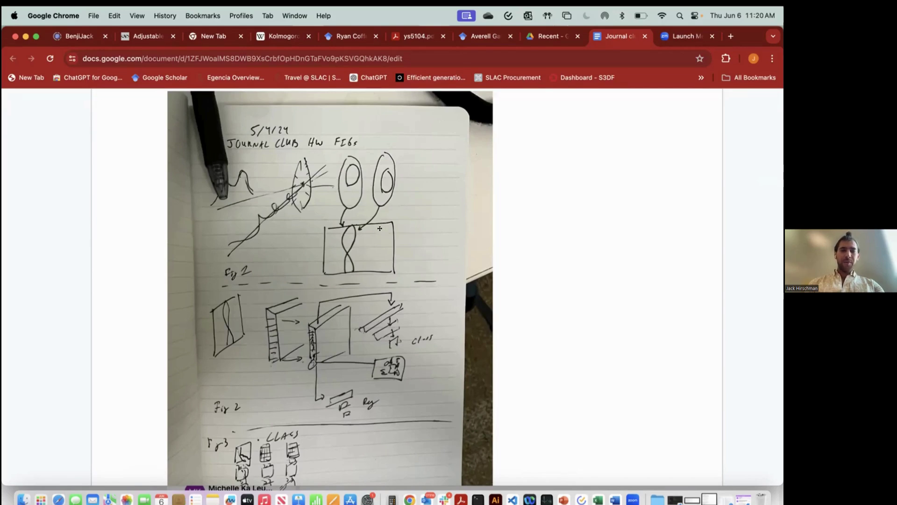
scroll(377, 236, "down", 1)
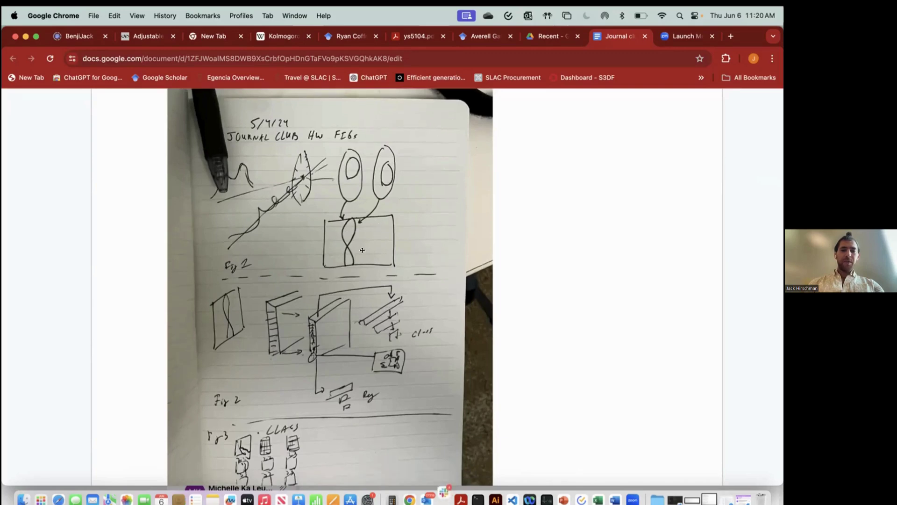
scroll(362, 250, "down", 2)
scroll(362, 250, "down", 7)
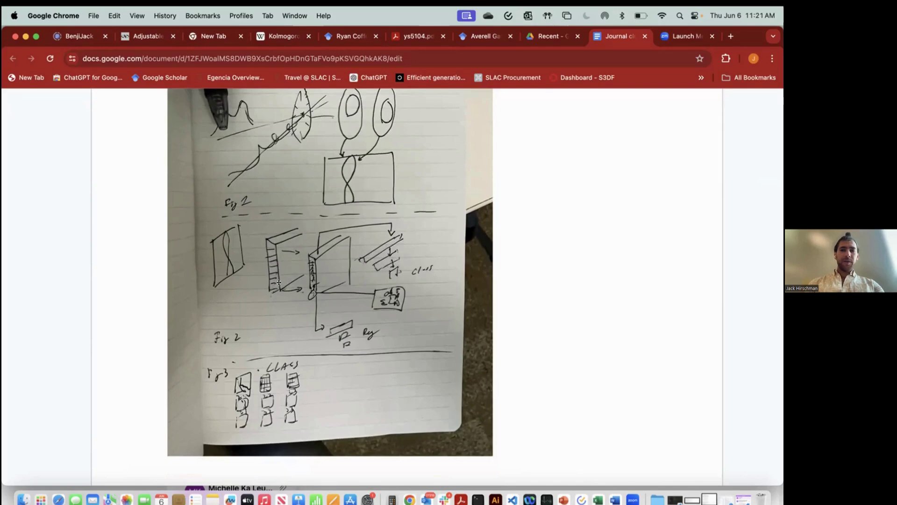
scroll(328, 285, "down", 1)
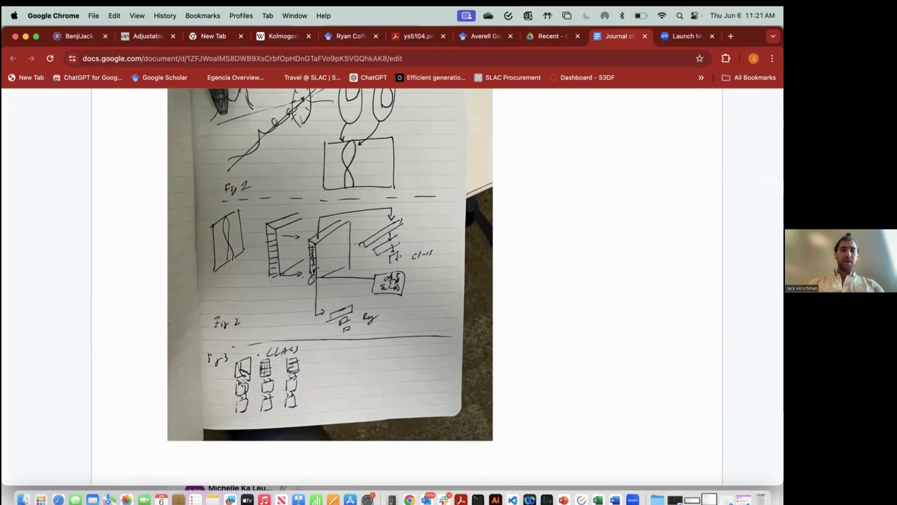
scroll(236, 255, "down", 3)
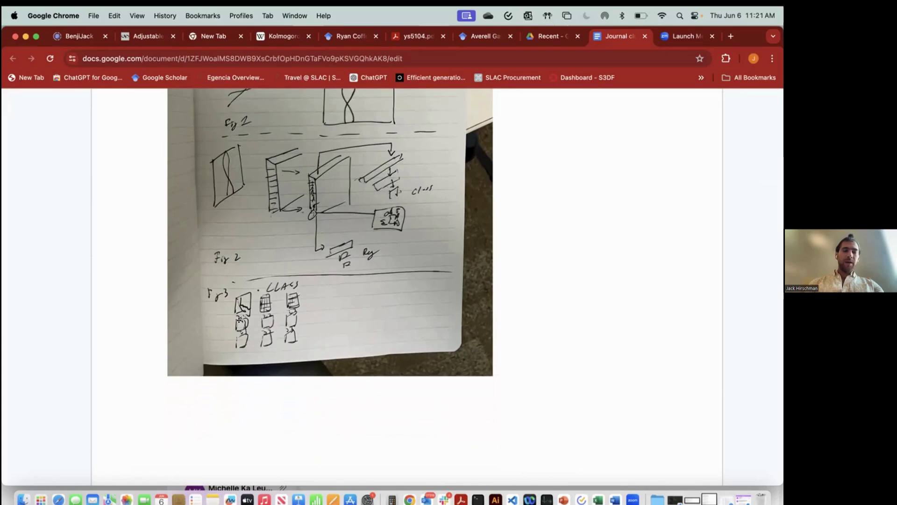
scroll(239, 320, "down", 1)
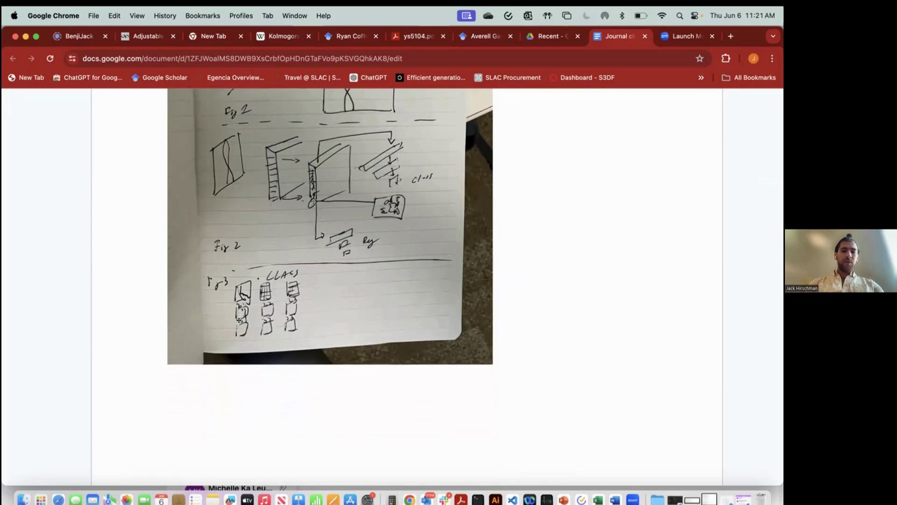
scroll(239, 320, "down", 10)
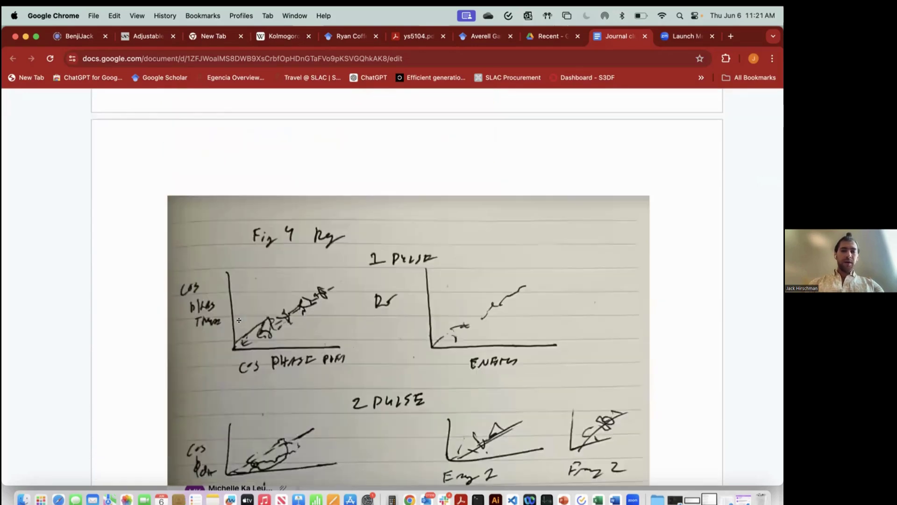
scroll(239, 320, "down", 5)
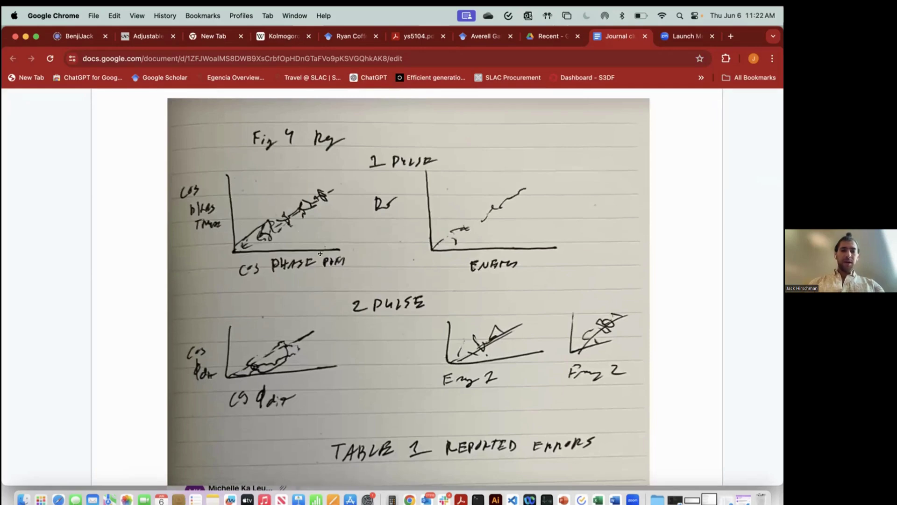
- Review the remaining regression sketches, the Table 1 and Table 2 notes, and the Methods and Results outline with the DCIFER network line
scroll(325, 259, "down", 1)
scroll(323, 258, "down", 3)
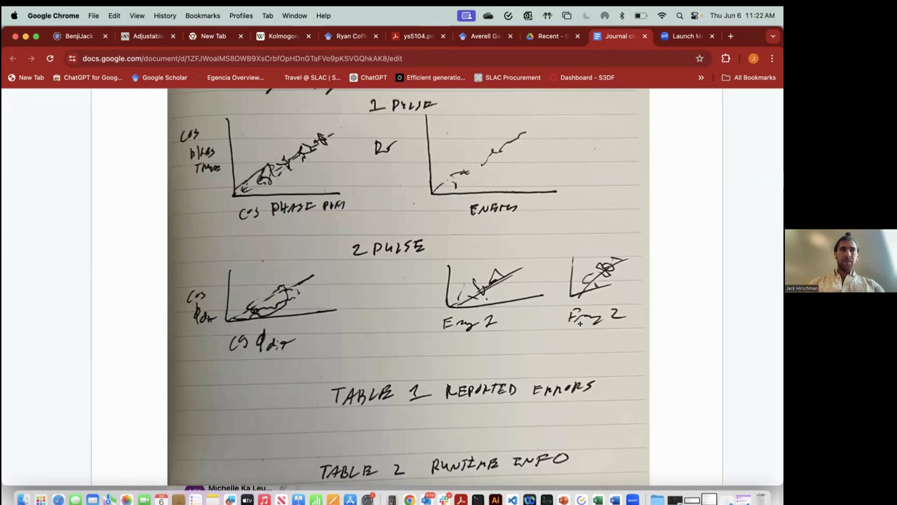
scroll(580, 323, "down", 2)
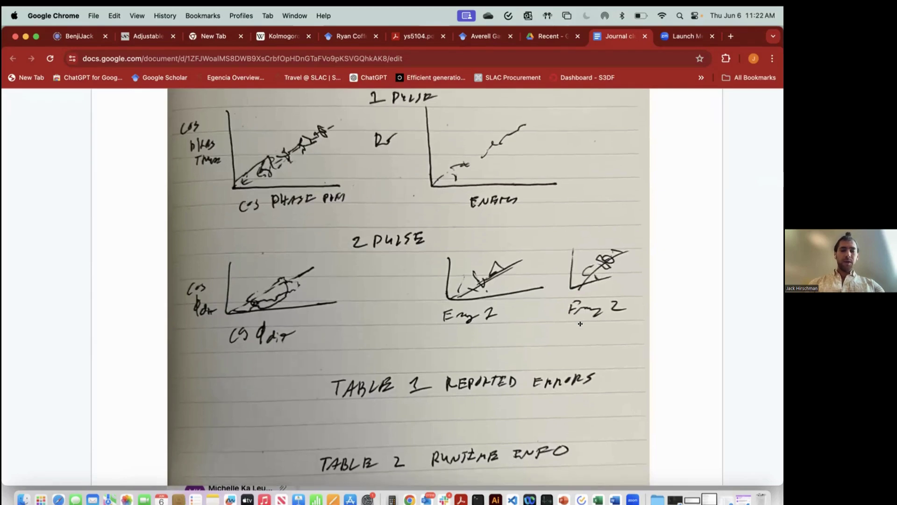
scroll(580, 323, "down", 4)
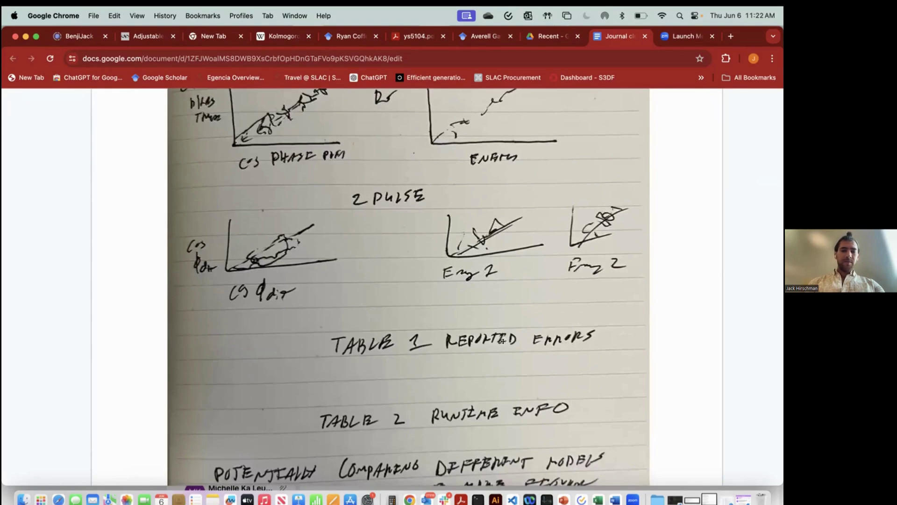
scroll(487, 352, "down", 4)
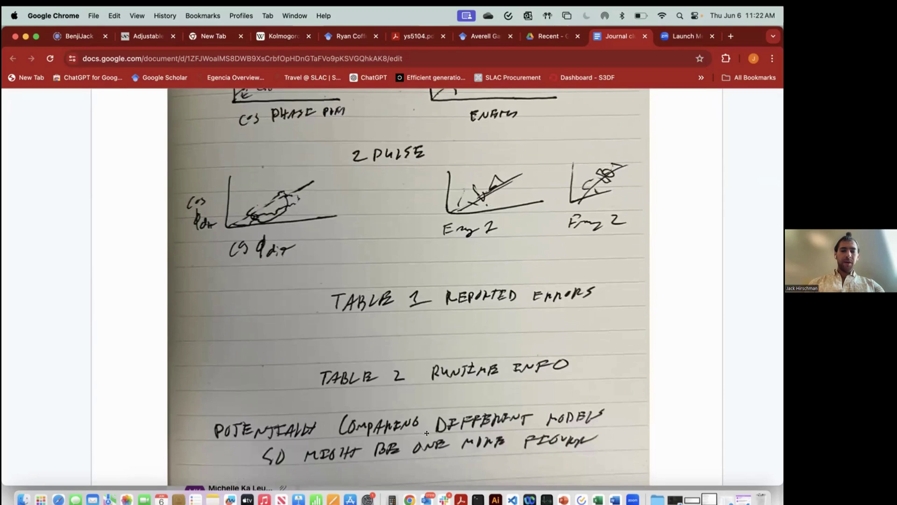
scroll(420, 341, "down", 10)
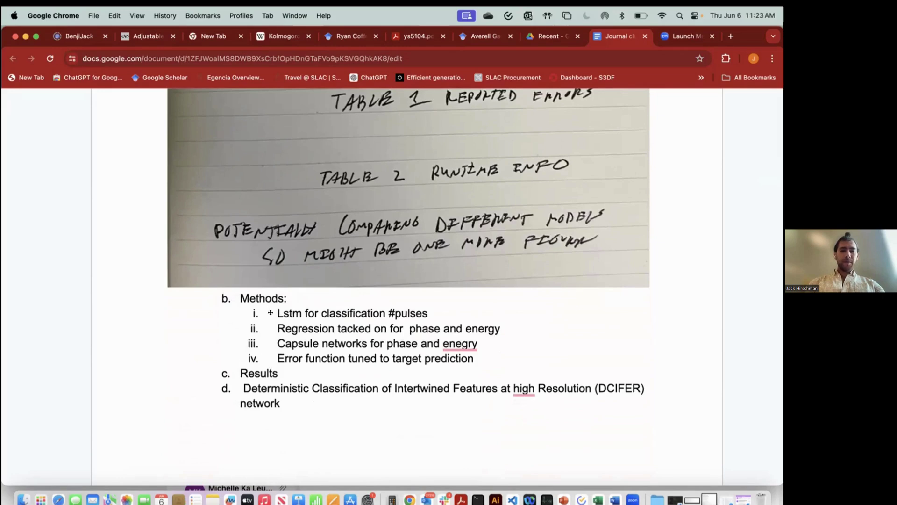
scroll(303, 352, "down", 1)
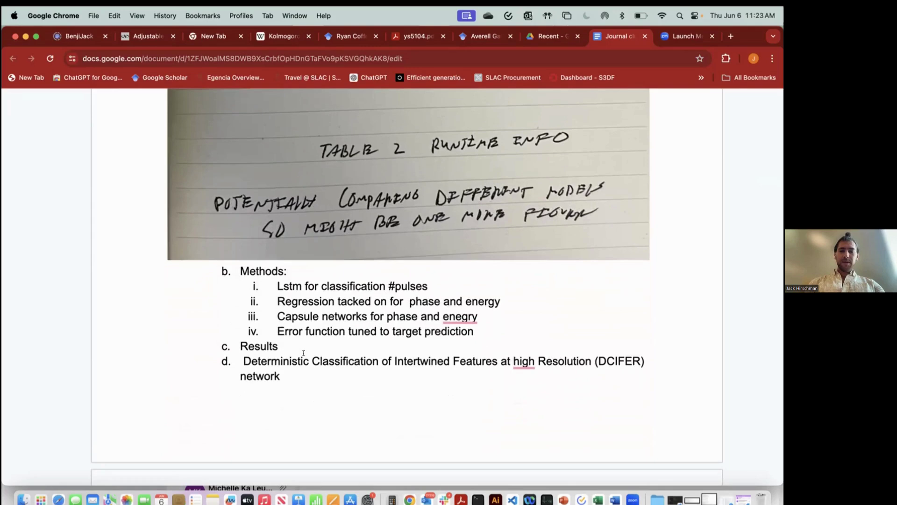
scroll(303, 352, "down", 1)
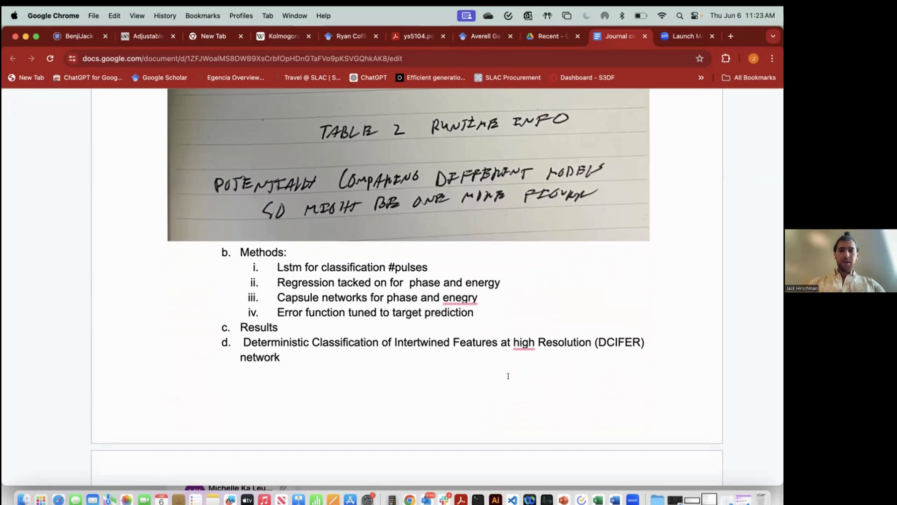
scroll(508, 376, "down", 1)
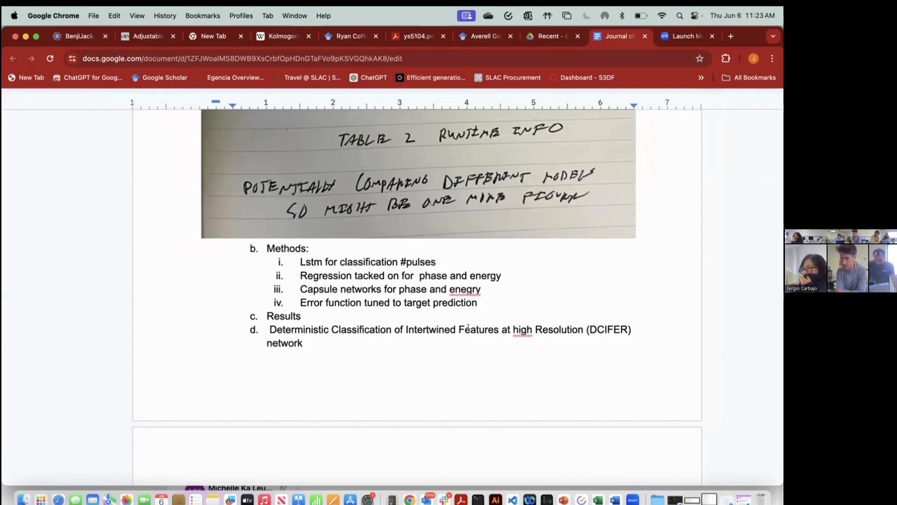
scroll(468, 327, "up", 1)
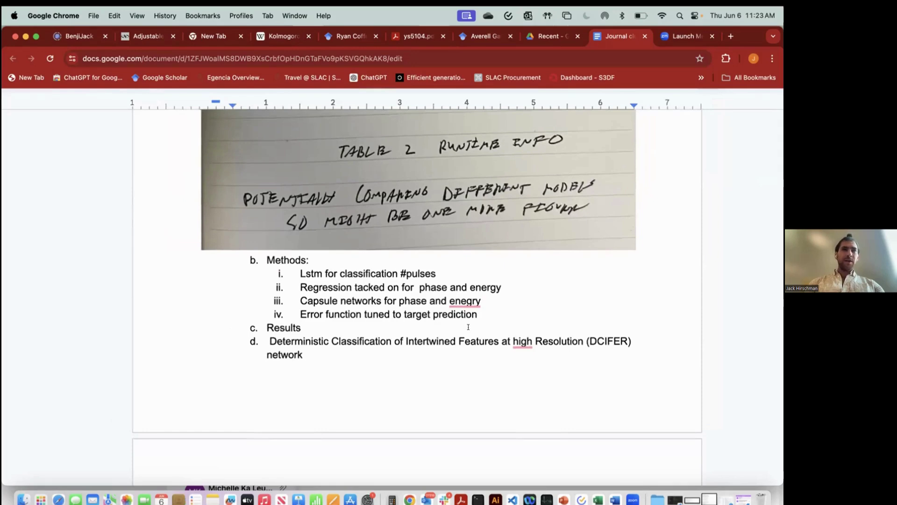
- Return to the MRCO Example's key finding and title, and highlight the acronym "DCIFR" in the title item
scroll(468, 327, "up", 15)
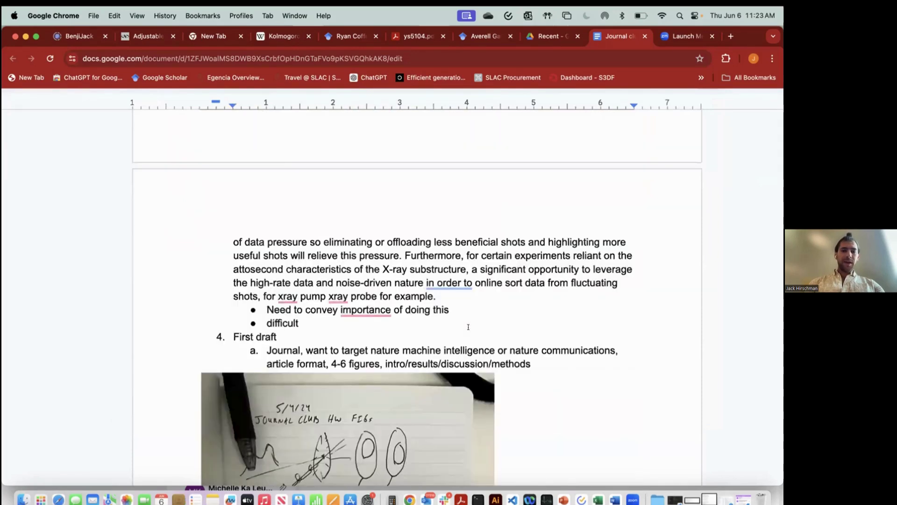
scroll(468, 327, "up", 8)
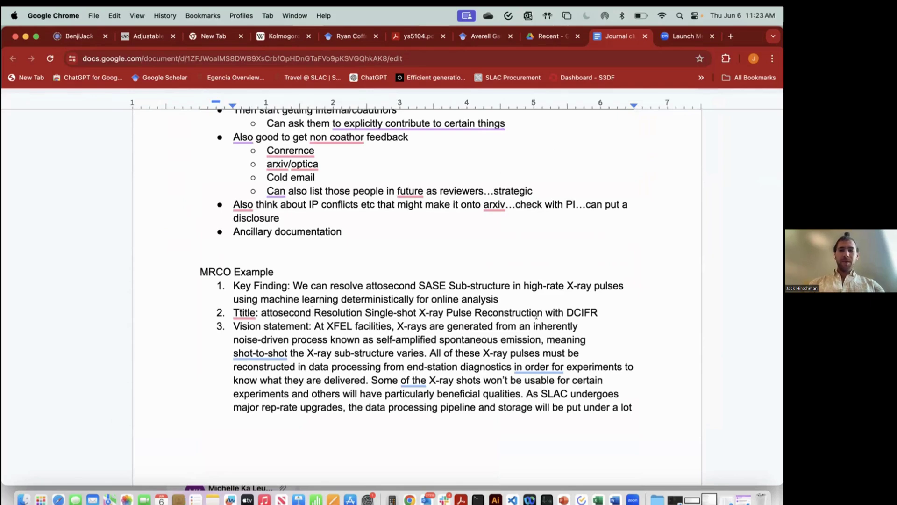
scroll(537, 327, "down", 1)
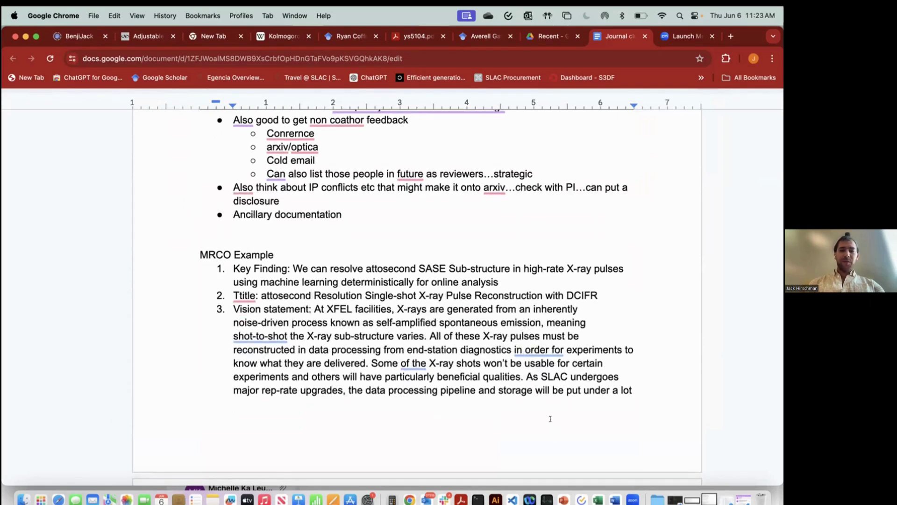
double_click(582, 295)
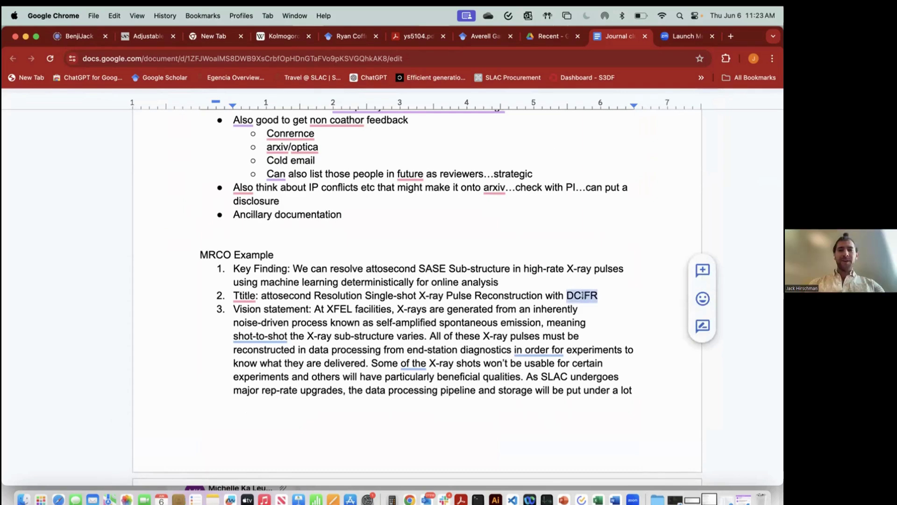
scroll(553, 335, "down", 3)
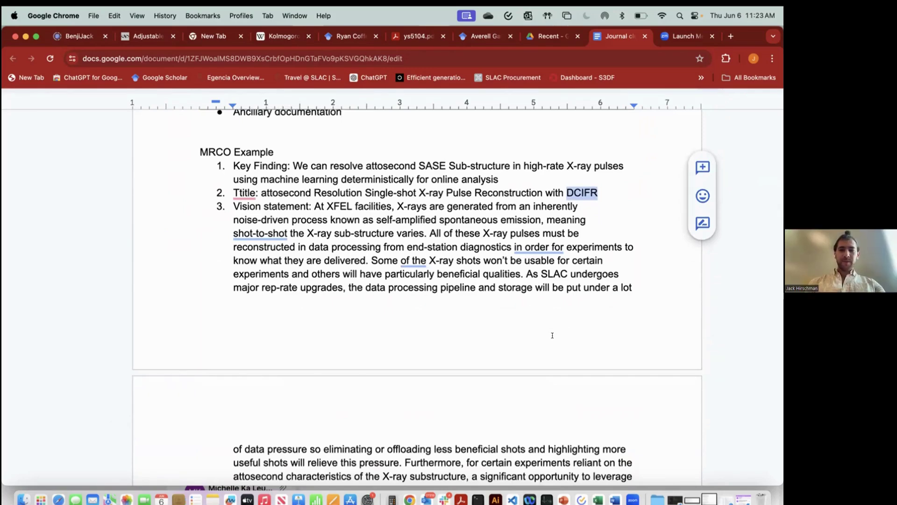
- Re-examine the First draft notes and the hand-drawn figure sketches from the first notebook page through the Fig 4 plots
scroll(553, 335, "down", 10)
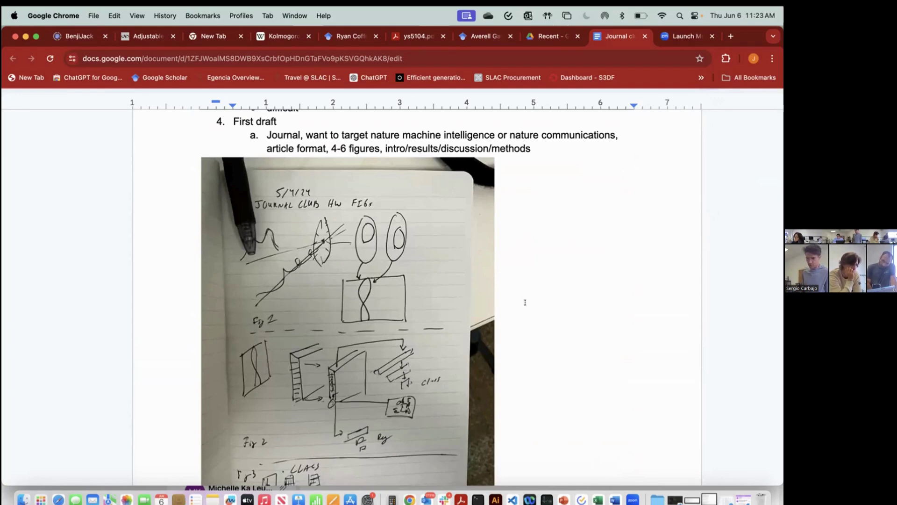
scroll(486, 342, "down", 2)
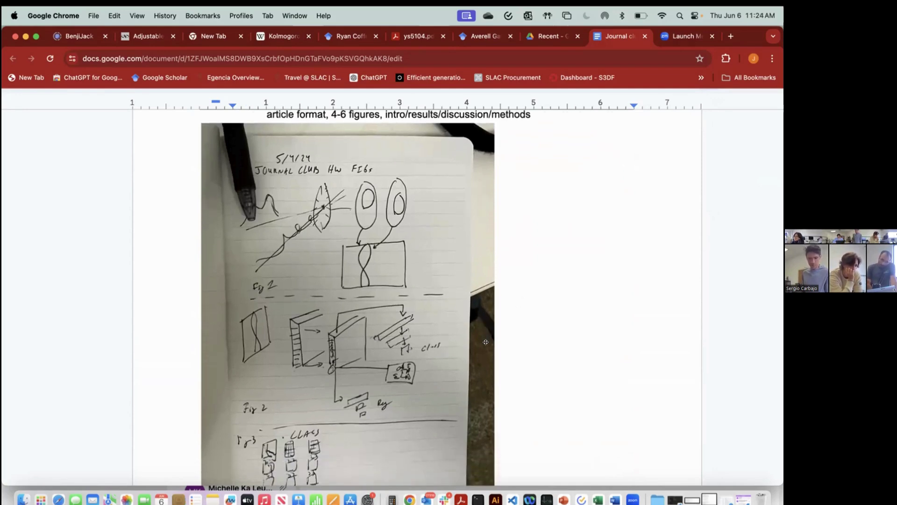
scroll(486, 342, "down", 2)
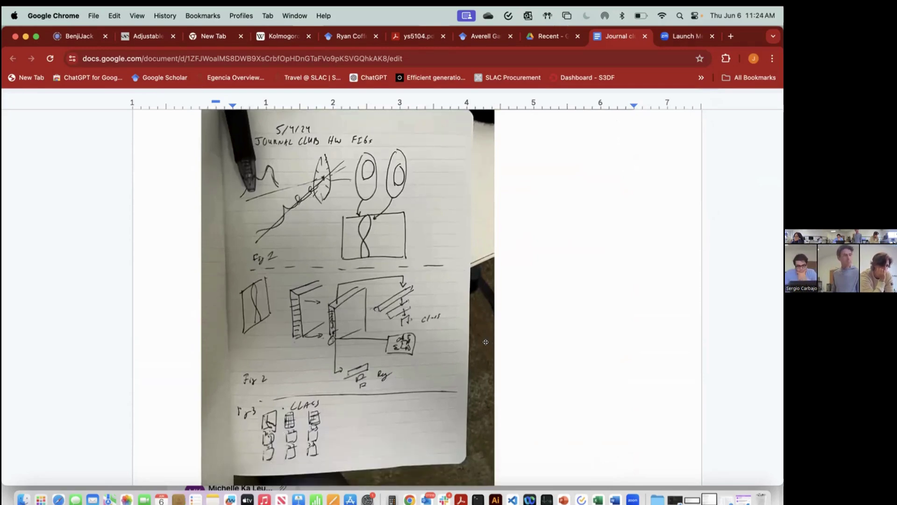
scroll(485, 342, "down", 5)
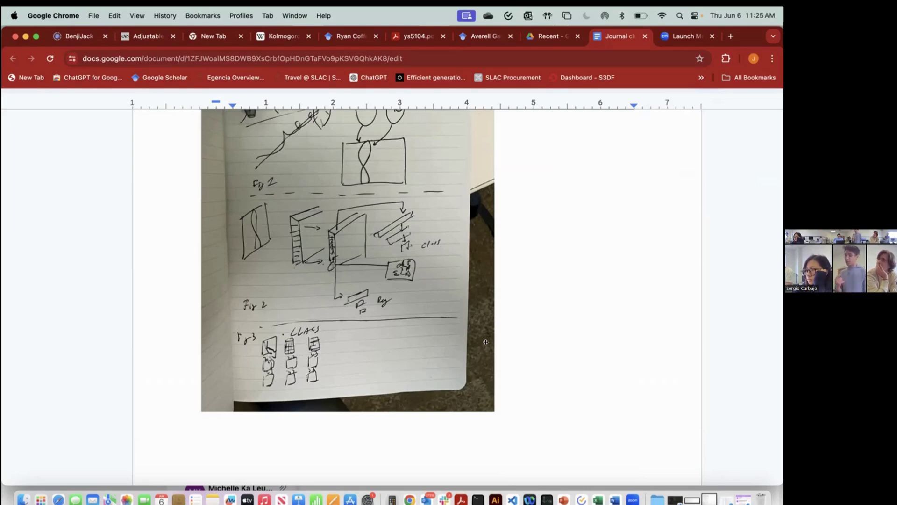
scroll(485, 342, "down", 15)
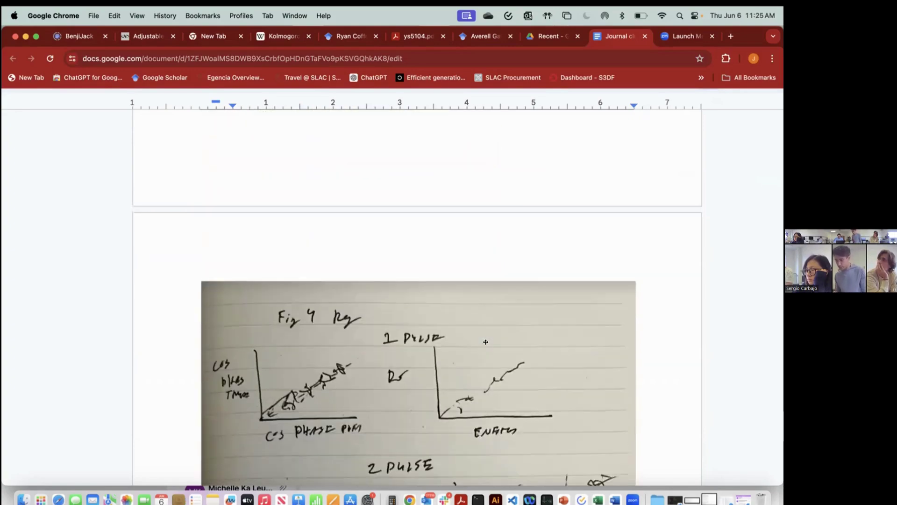
scroll(485, 342, "down", 20)
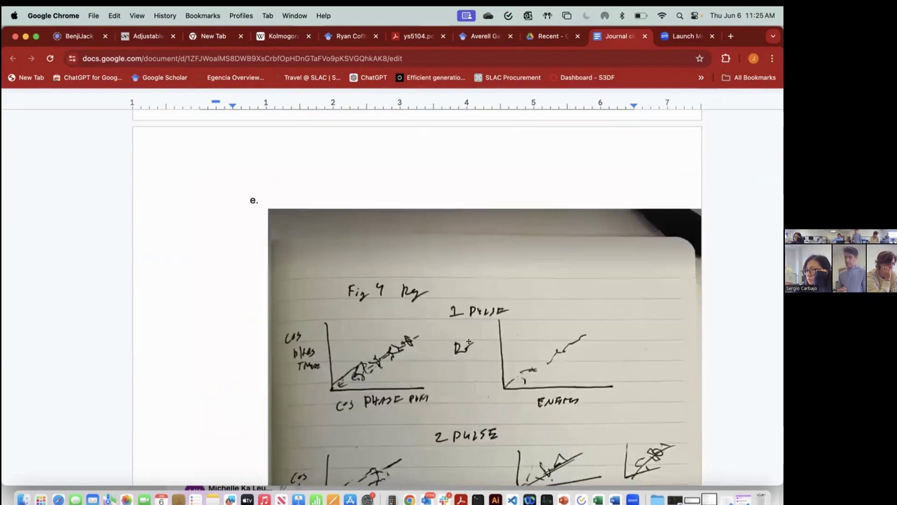
- Add item e below the DCIFER network line: "Jounral is broad audience…so we need to see how this fits into broader readership"
scroll(468, 341, "up", 5)
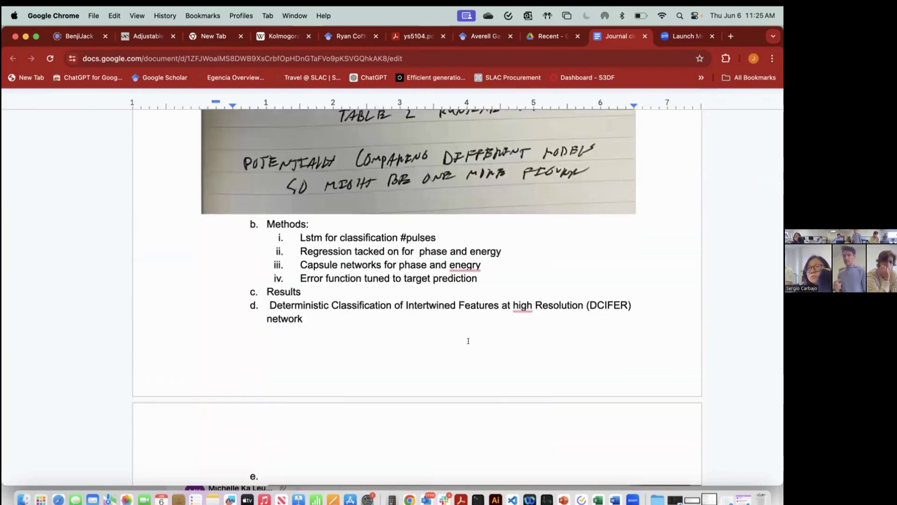
scroll(360, 391, "up", 2)
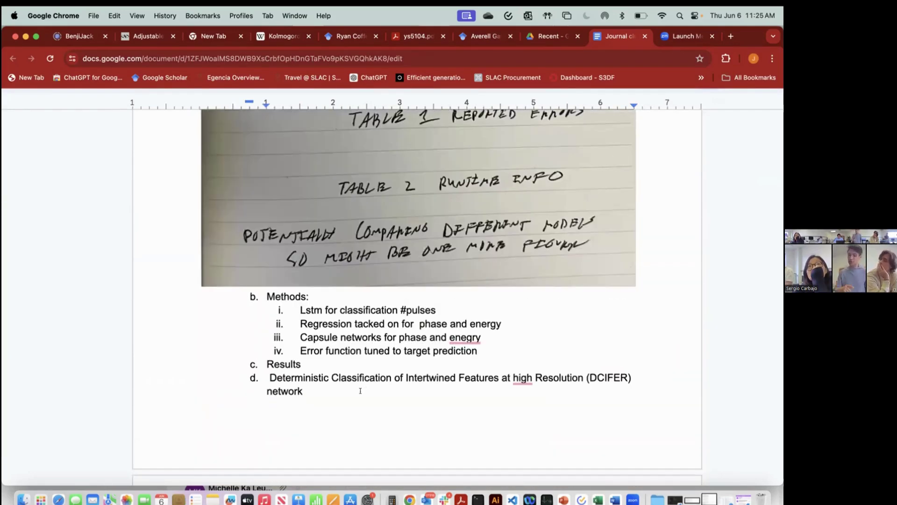
key("ctrl+shift+f")
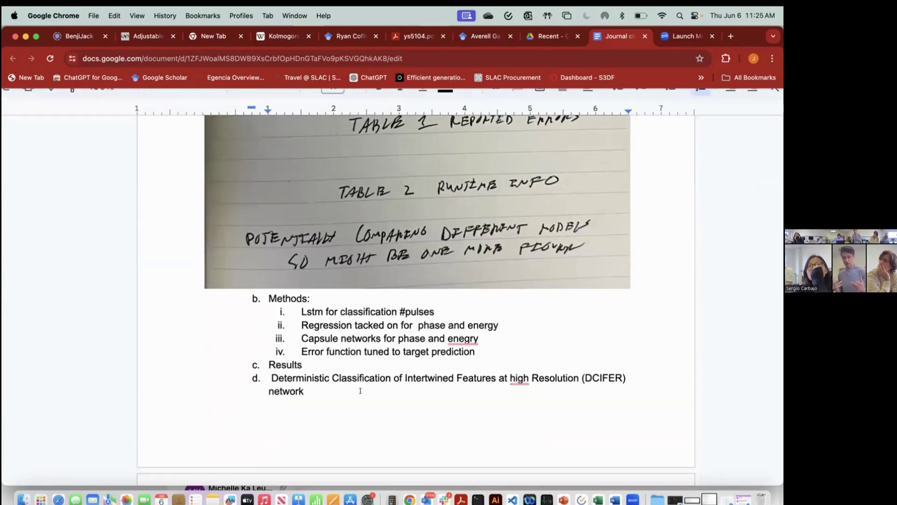
scroll(309, 394, "down", 2)
type("Jounral ")
type("is broad audience.")
type("..s")
type("o we ")
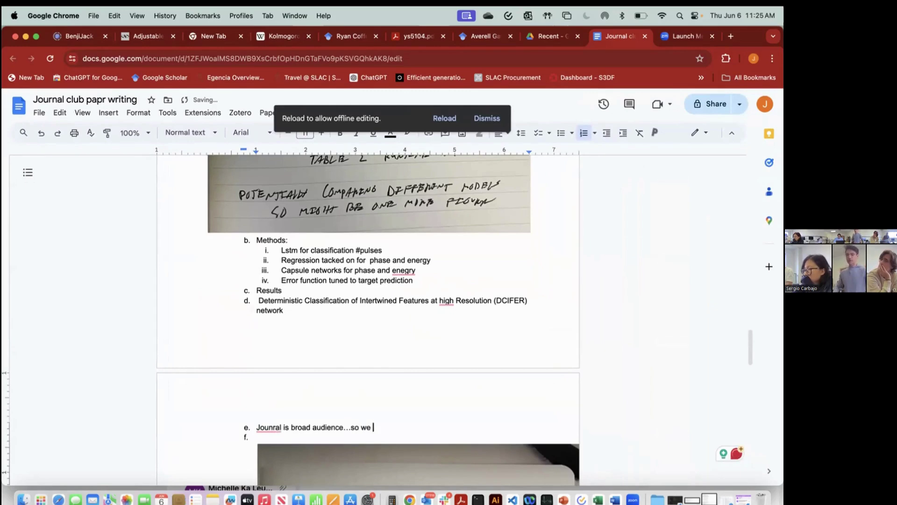
type("need to see how this")
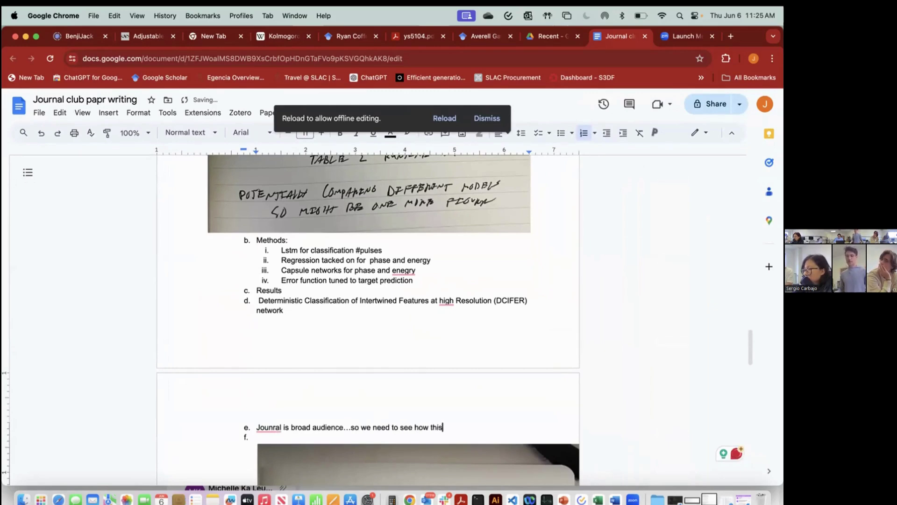
type(" fits into broader reader")
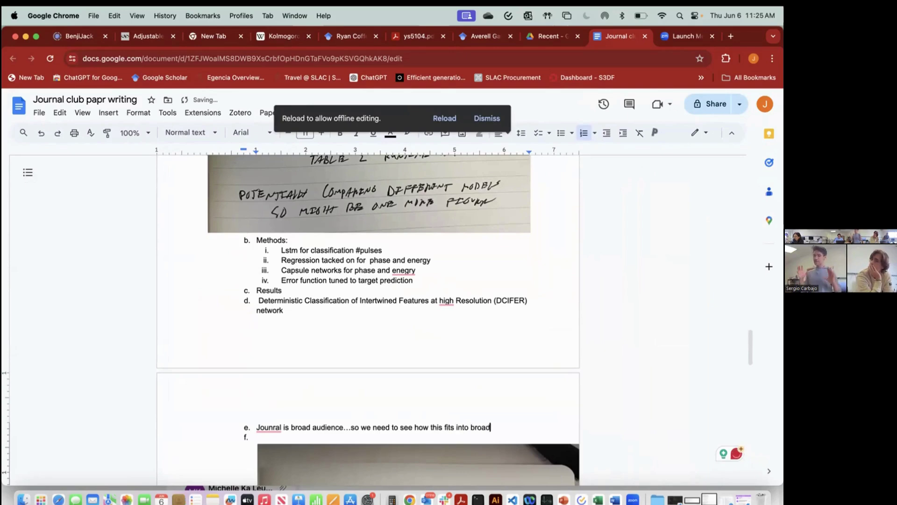
type("ship")
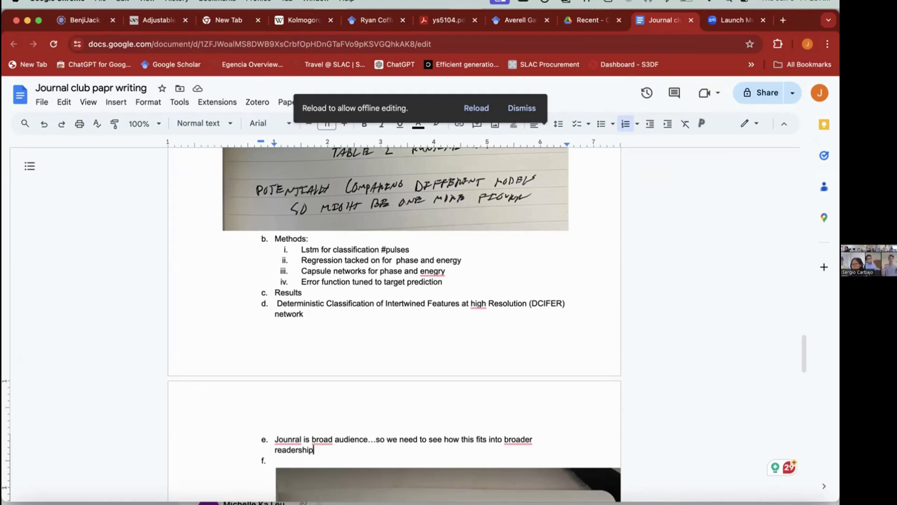
- Append "…potentially do nature photonics since xray science heavy" to the item about the journal's broad audience
type("...potentially just")
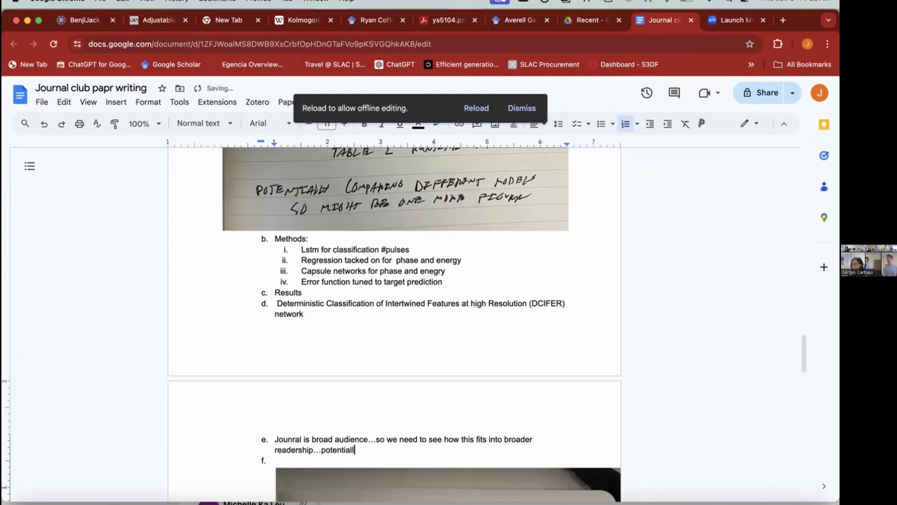
key("BackSpace")
key("BackSpace")
key("BackSpace")
key("BackSpace")
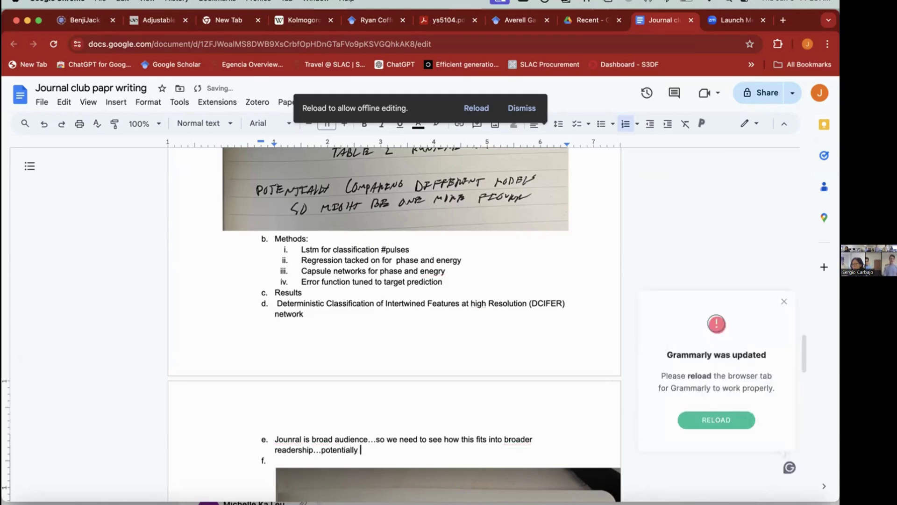
type("do nature photonics")
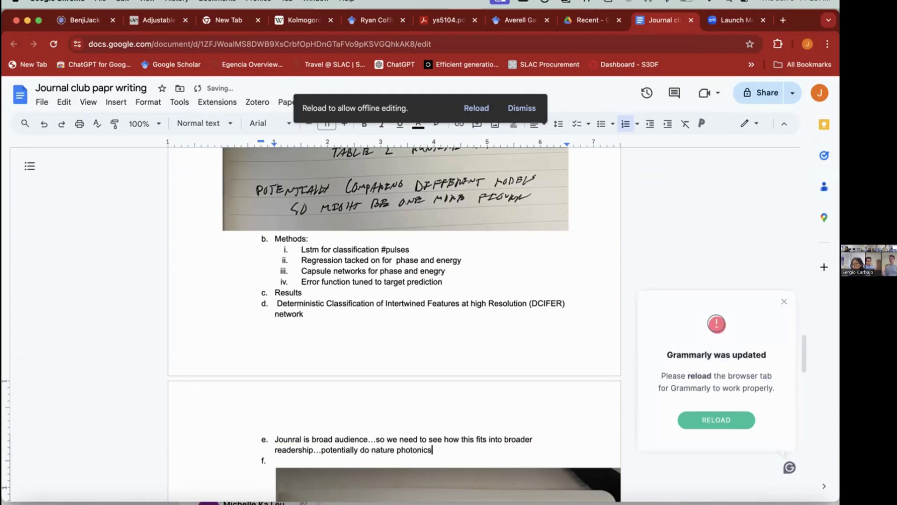
type(" see")
key("BackSpace")
key("BackSpace")
key("BackSpace")
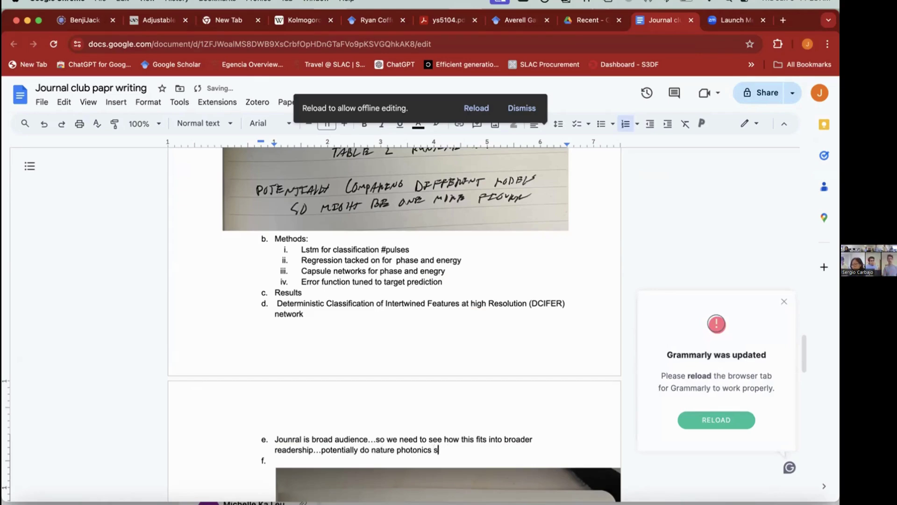
type("since xray ")
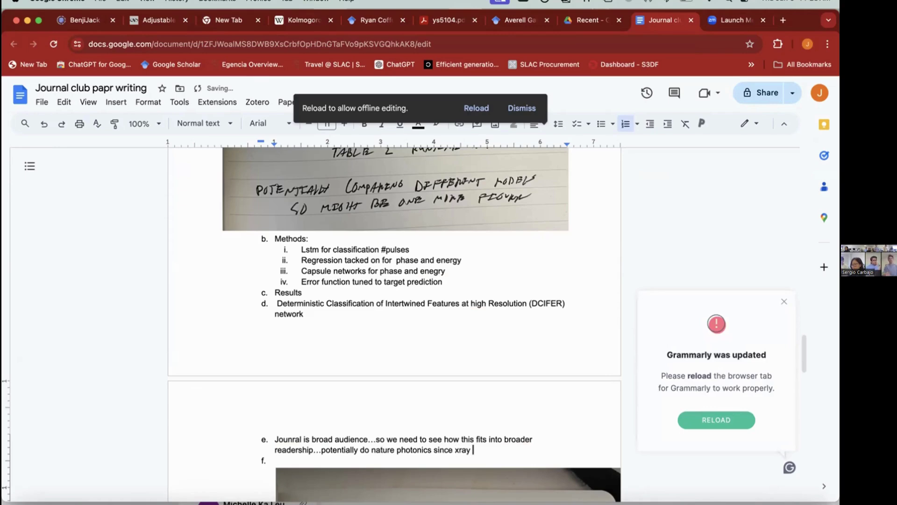
type("science heavy")
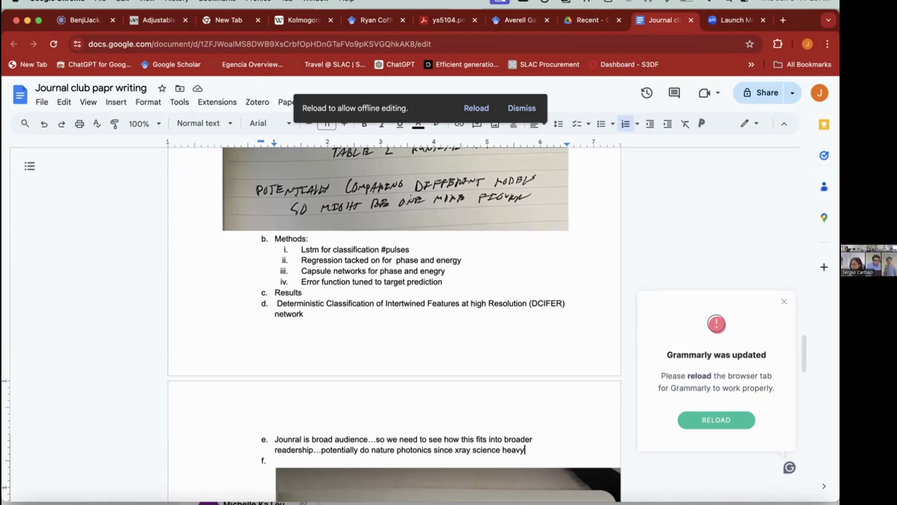
left_click(503, 14)
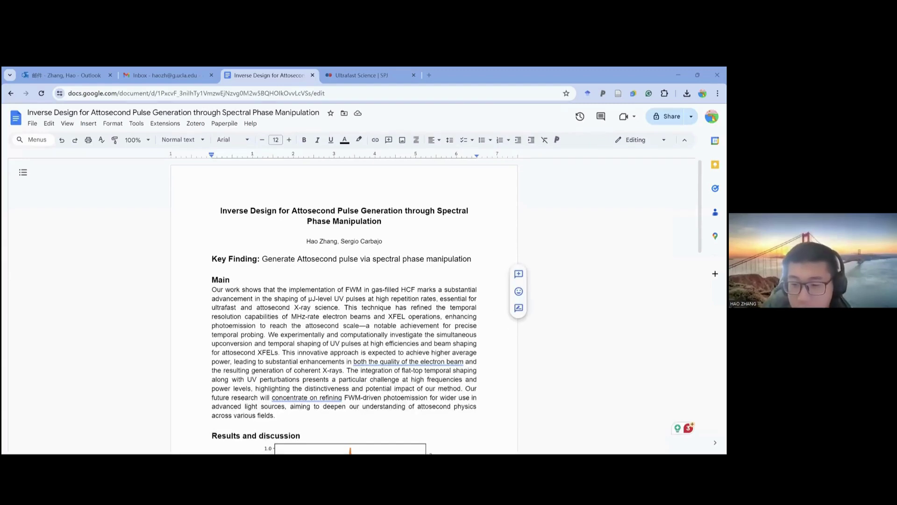
left_click(488, 220)
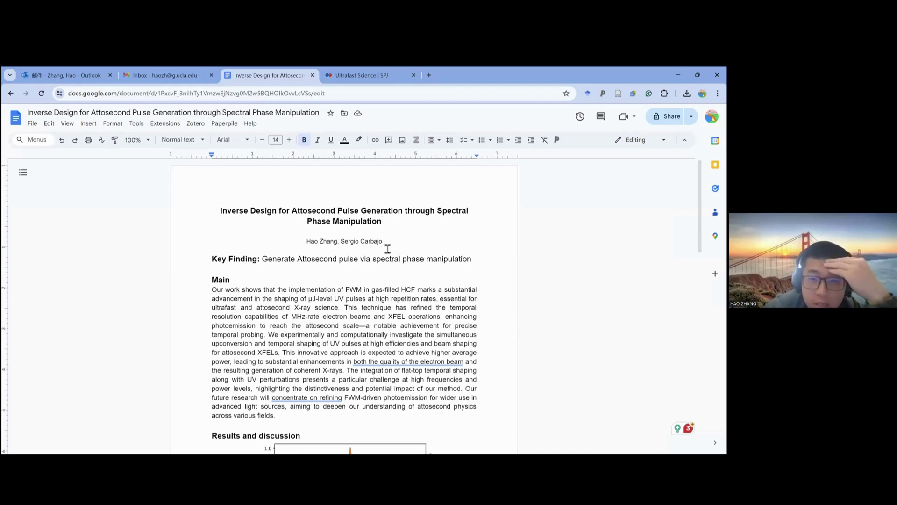
- Review the attosecond inverse design draft's key finding, main text and the normalized intensity plot under Results and discussion
scroll(387, 249, "down", 2)
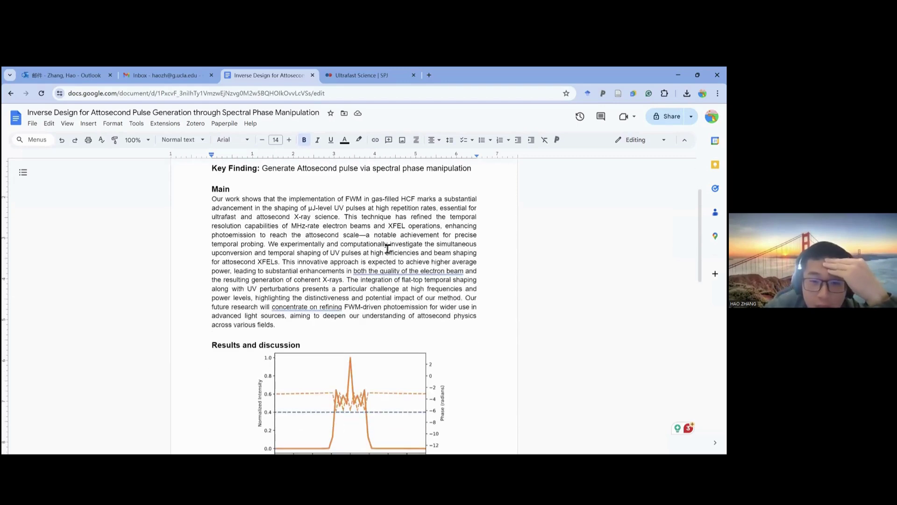
scroll(353, 234, "up", 2)
middle_click(274, 322)
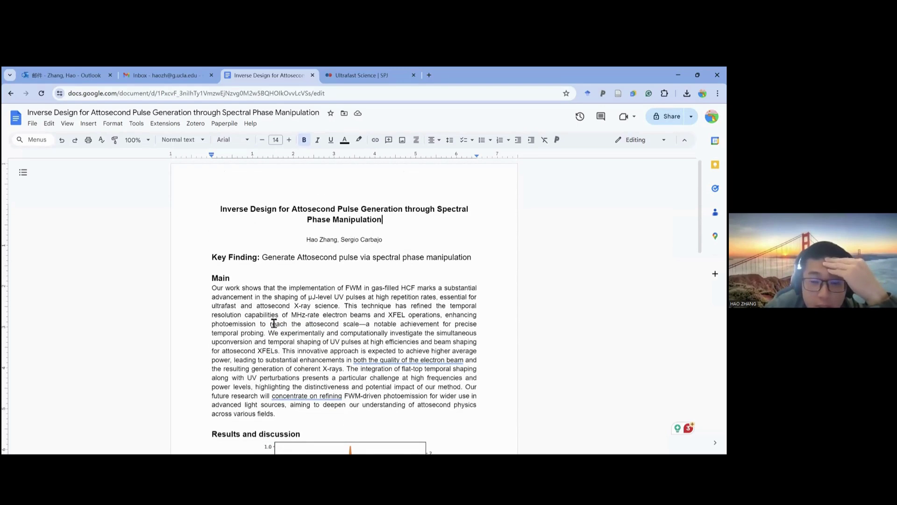
left_click(314, 287)
scroll(315, 287, "up", 1)
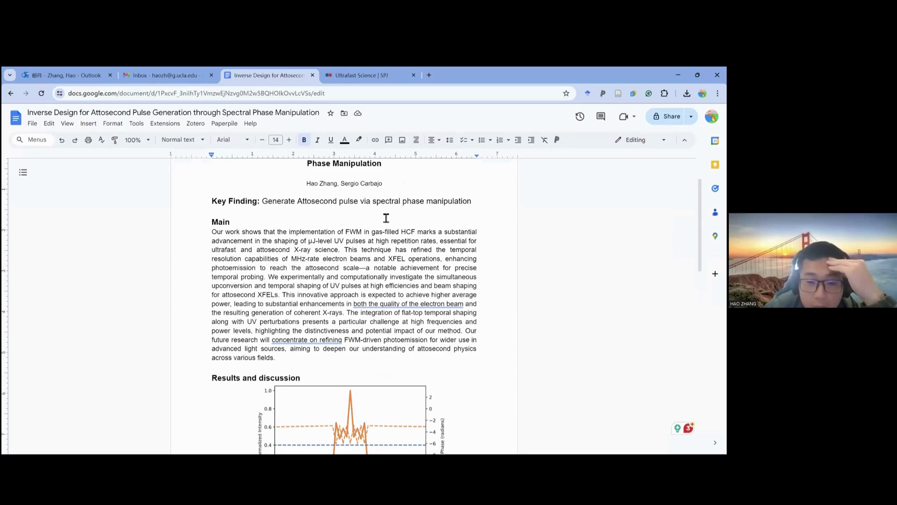
scroll(446, 269, "down", 2)
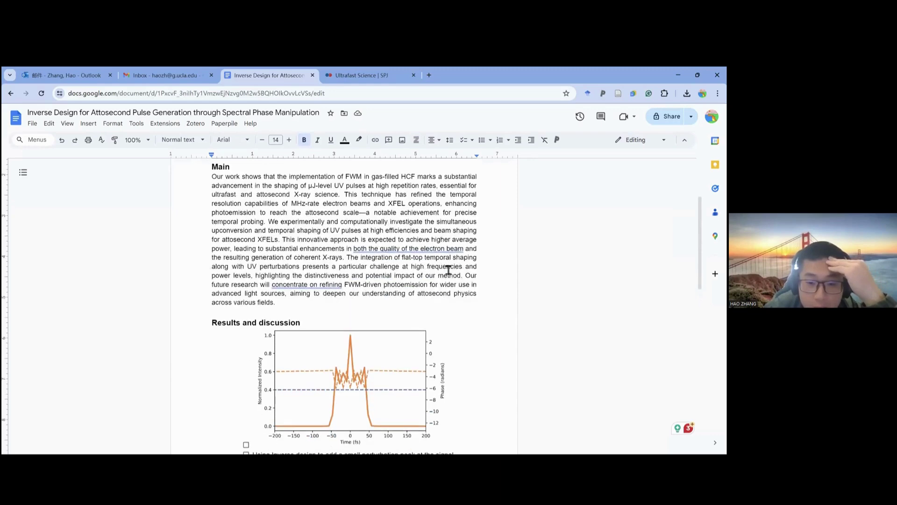
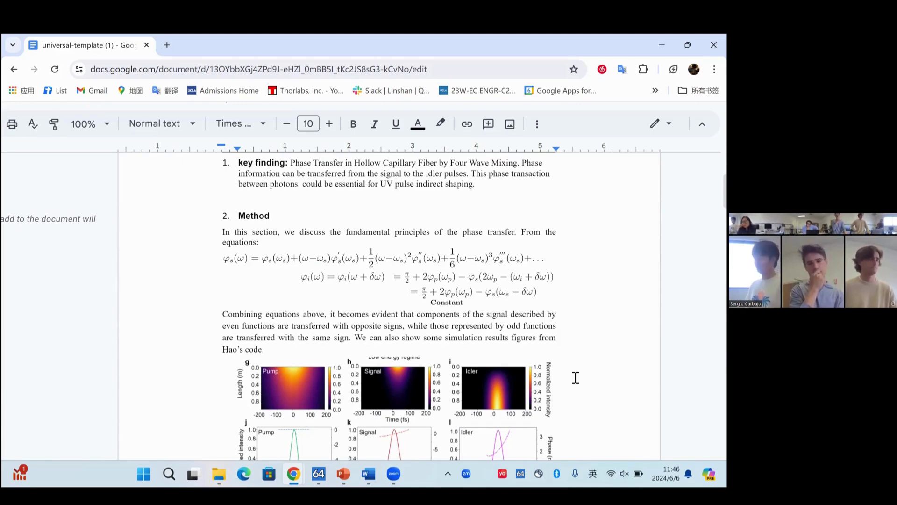
- Examine the Method section of the phase transfer draft, comparing its equations with the pump, signal and idler simulation plots
scroll(575, 378, "down", 2)
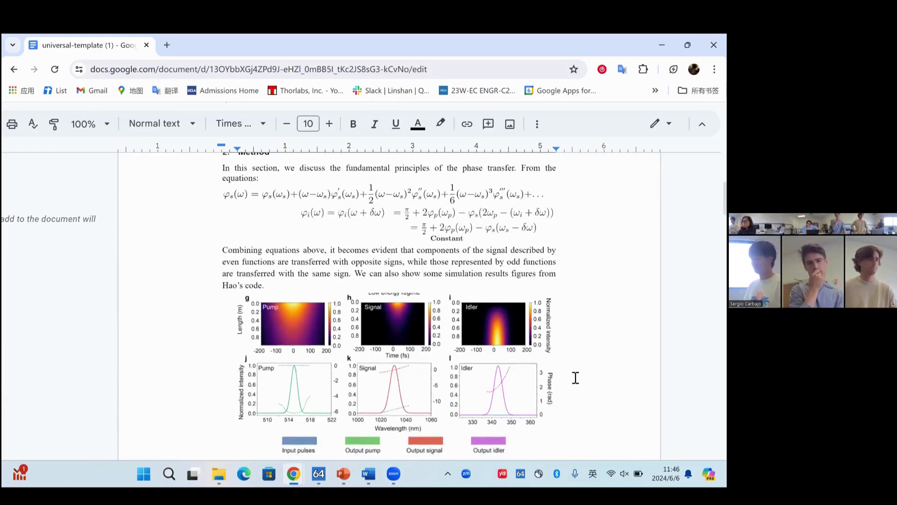
scroll(575, 377, "down", 1)
scroll(576, 378, "down", 1)
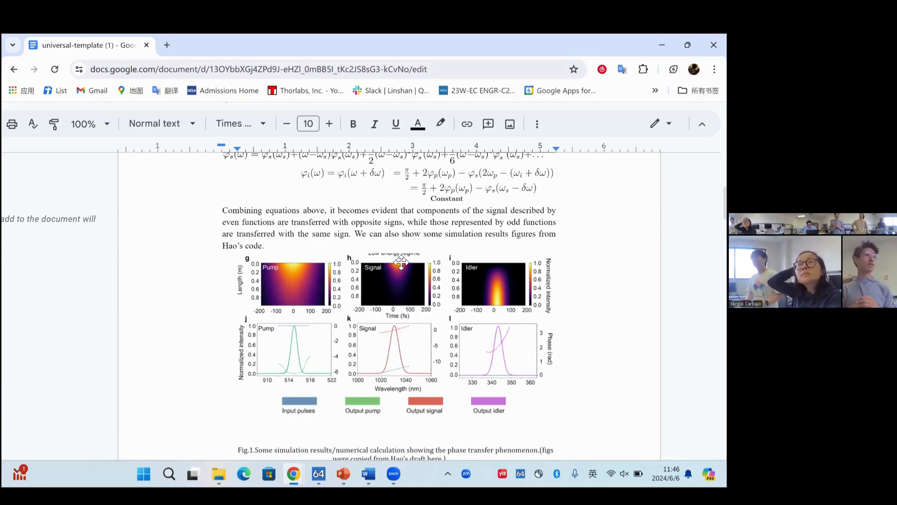
scroll(401, 263, "up", 1)
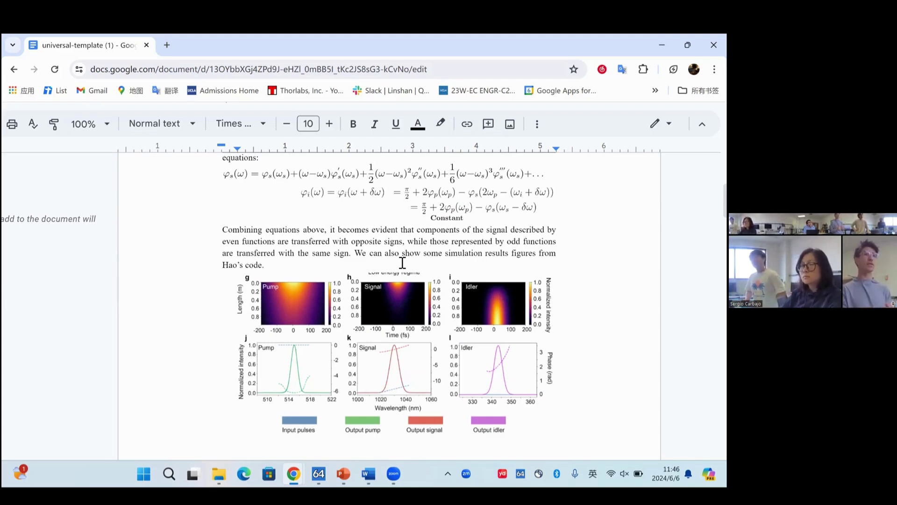
scroll(401, 263, "up", 1)
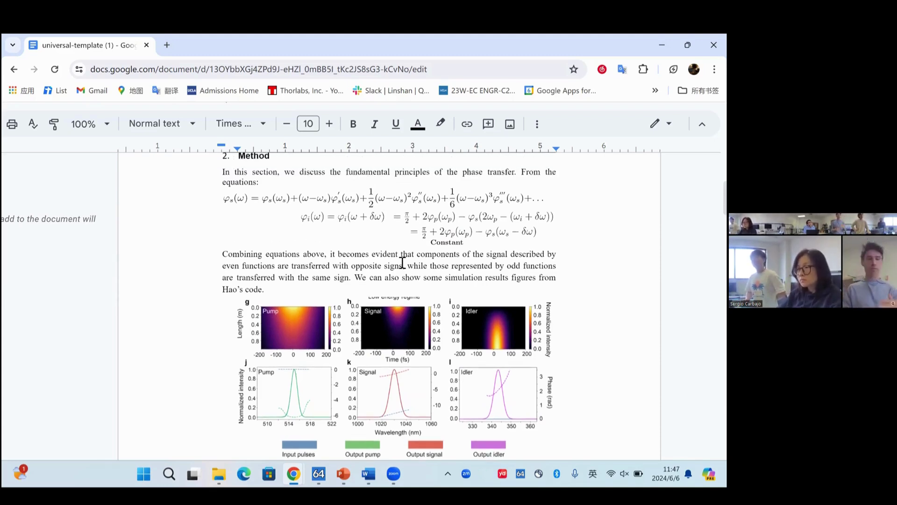
scroll(402, 263, "down", 1)
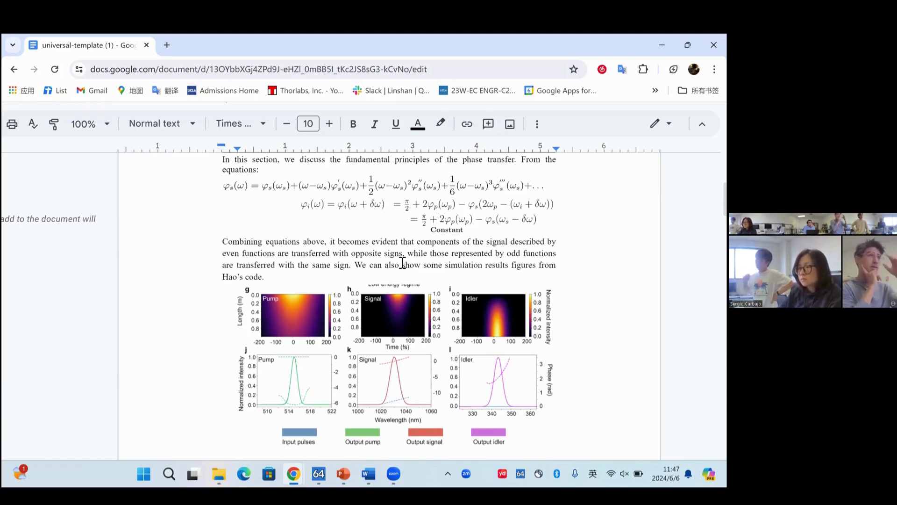
scroll(403, 263, "up", 1)
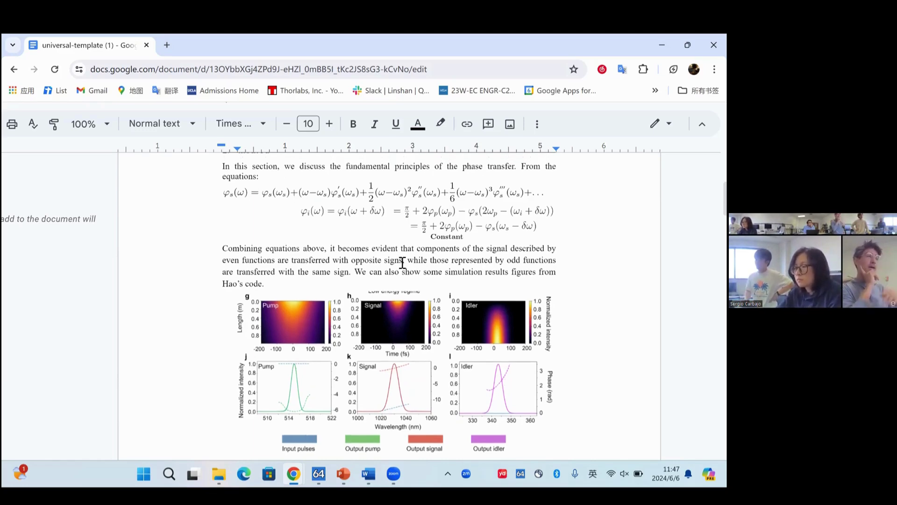
scroll(403, 263, "up", 2)
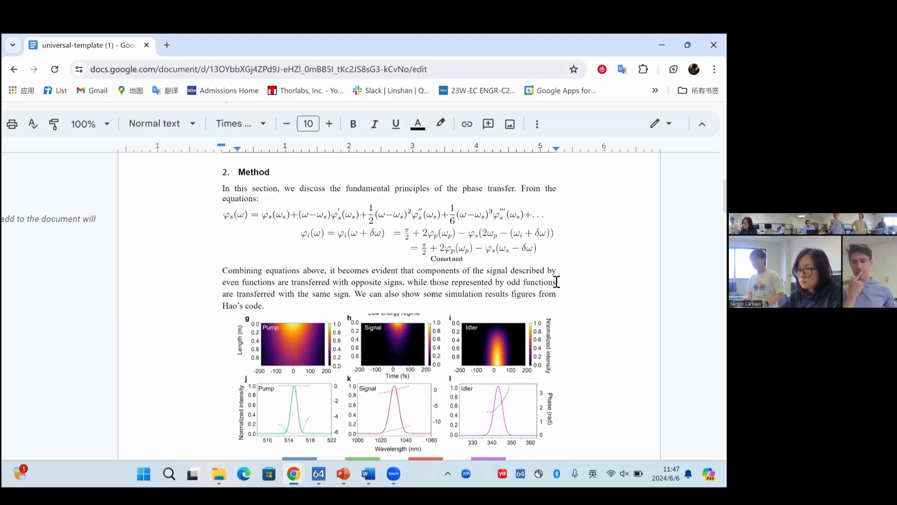
scroll(557, 282, "down", 1)
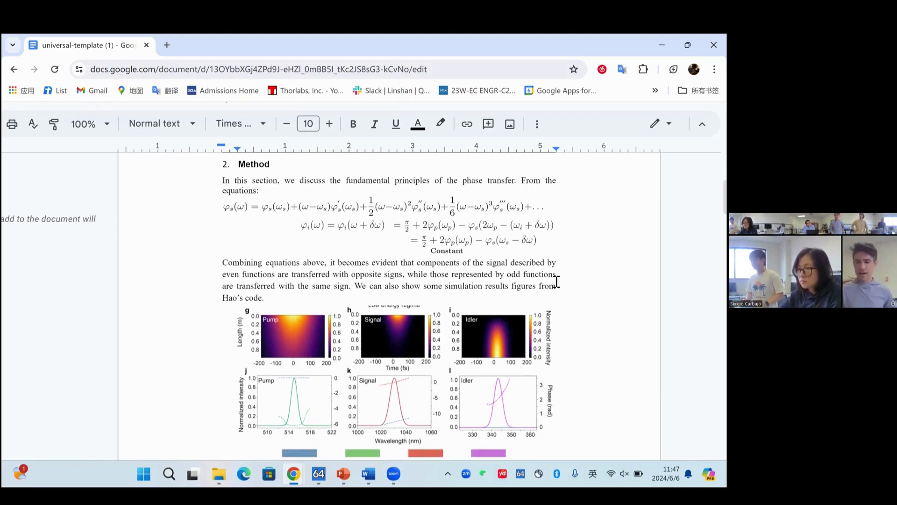
- Delete the idler phase equations and the signal phase expansion equation from the Method section
left_click(550, 233)
key("Delete")
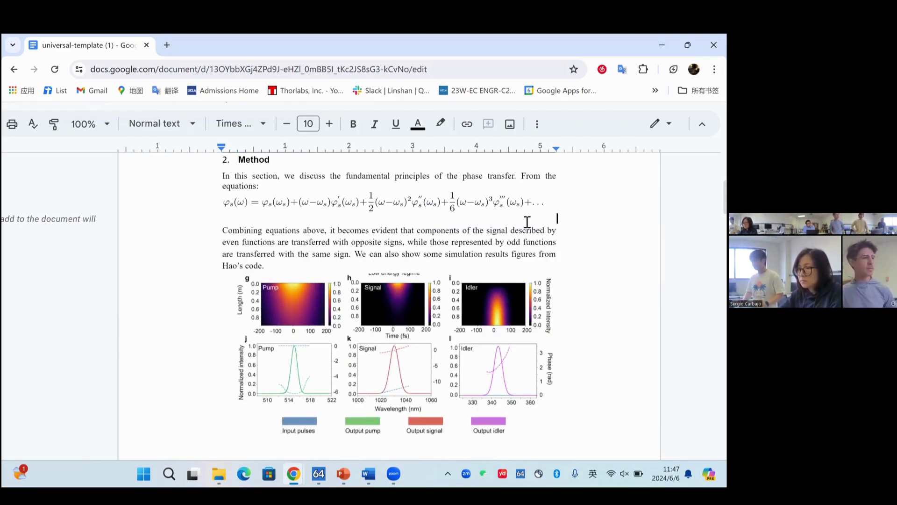
left_click(498, 203)
key("Delete")
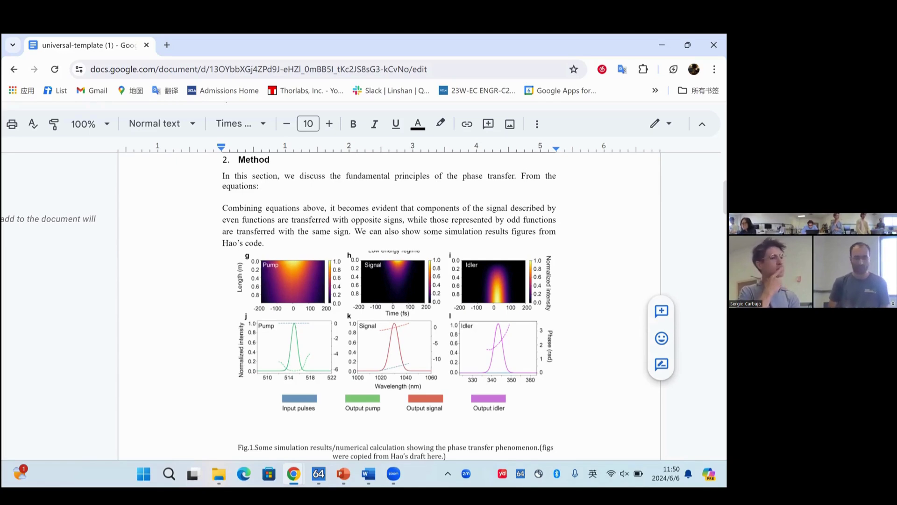
- Select the simulation results figure, and switch to practice text.docx in Word to view the capillary diagram with signal, pump and idler
left_click(502, 350)
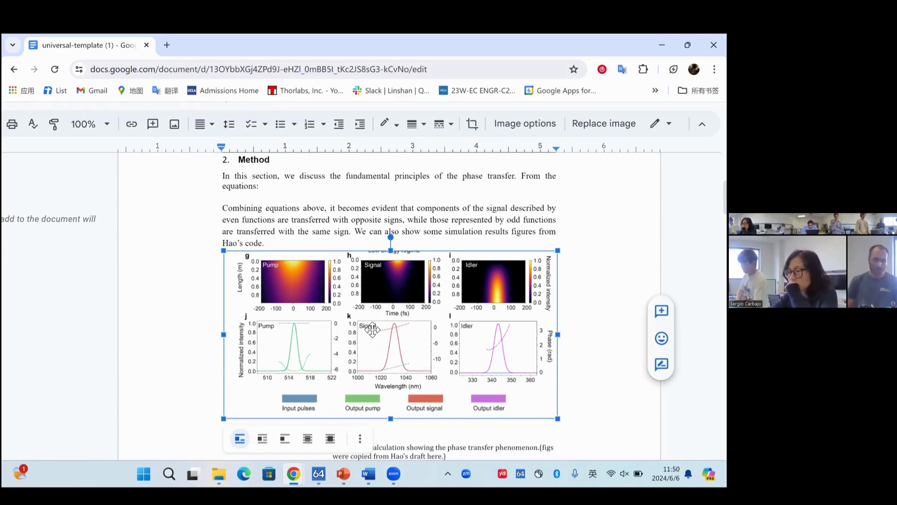
scroll(480, 351, "down", 1)
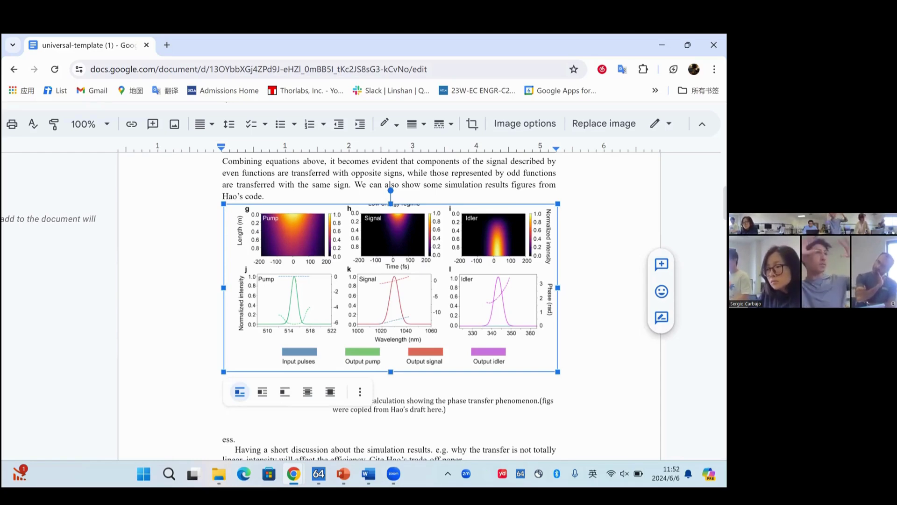
mouse_move(370, 474)
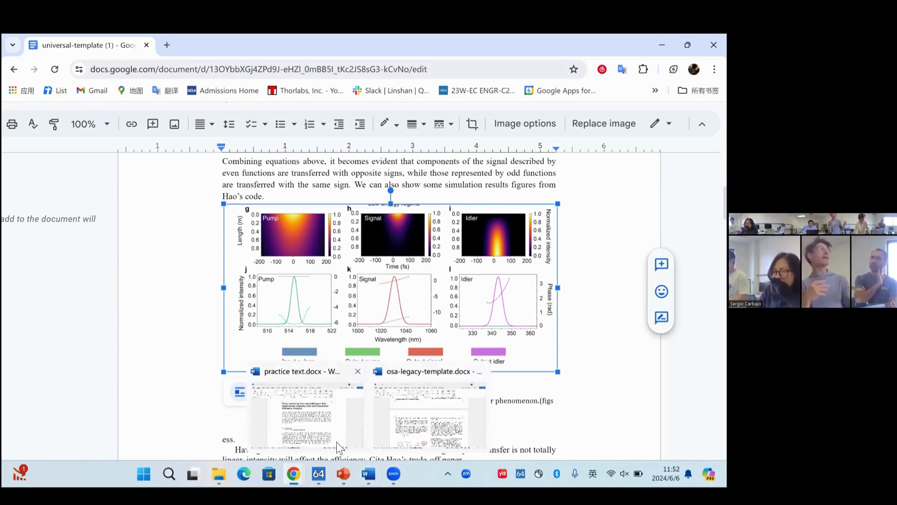
left_click(307, 411)
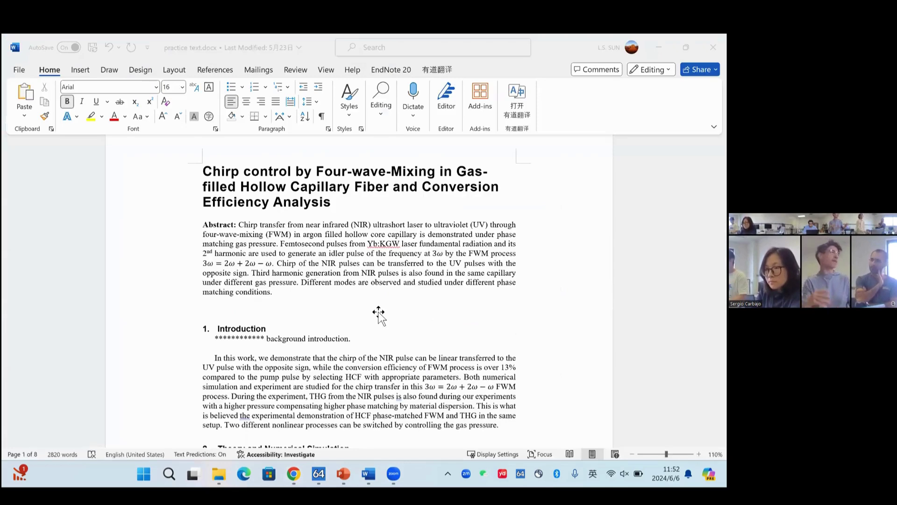
scroll(378, 313, "down", 10)
scroll(378, 314, "up", 1, "ctrl")
scroll(378, 312, "down", 2)
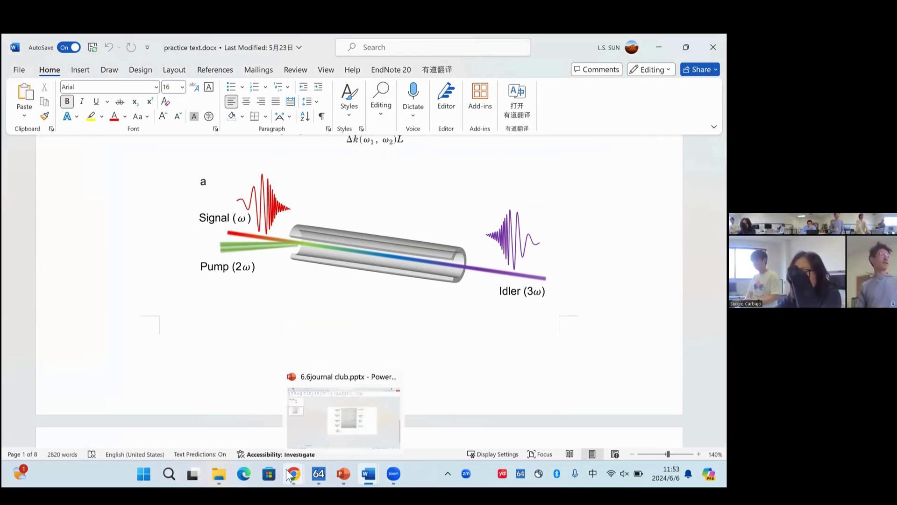
- Return to the universal-template draft in Chrome, deselect the simulation figure, and view the FWM by HCF experimental setup diagram
mouse_move(292, 475)
left_click(363, 411)
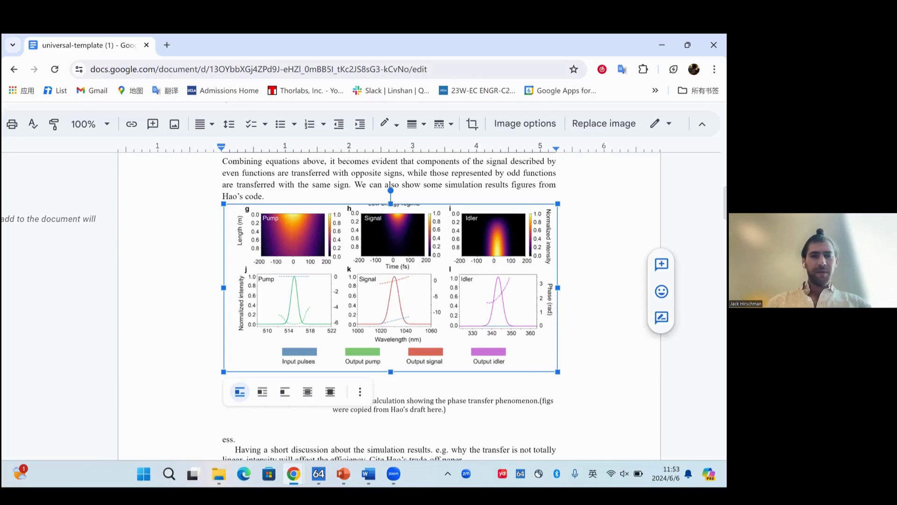
left_click(396, 380)
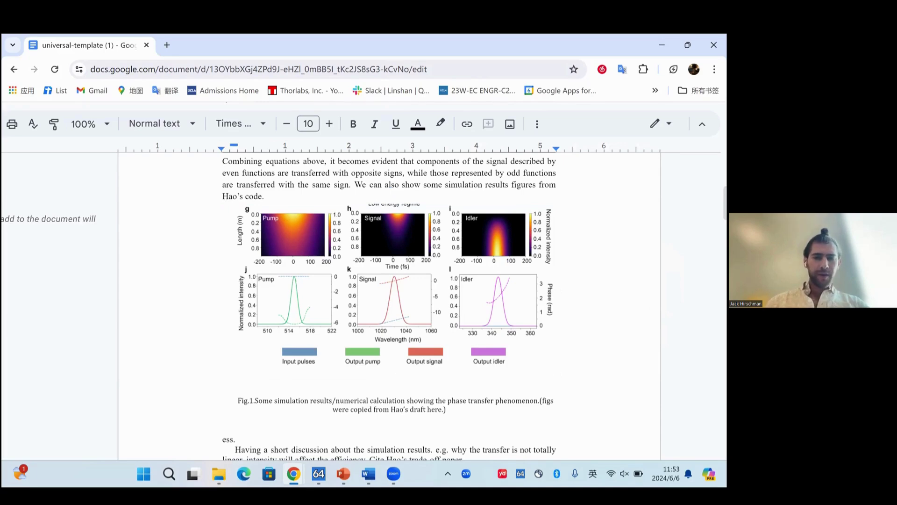
scroll(397, 380, "down", 7)
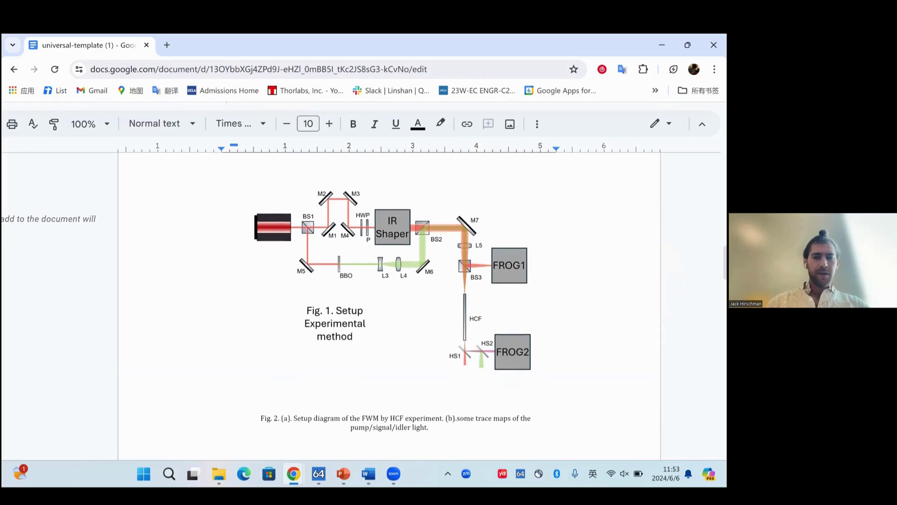